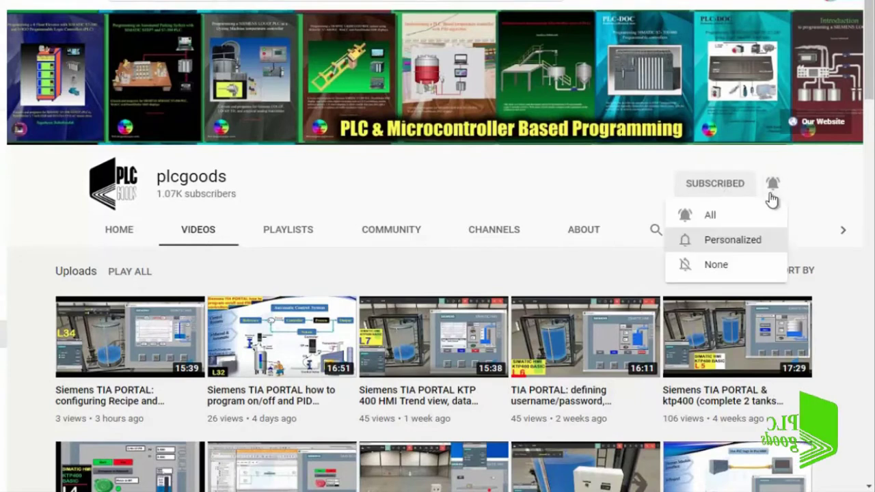
Set the plcgoods channel's notifications to All
left_click(761, 216)
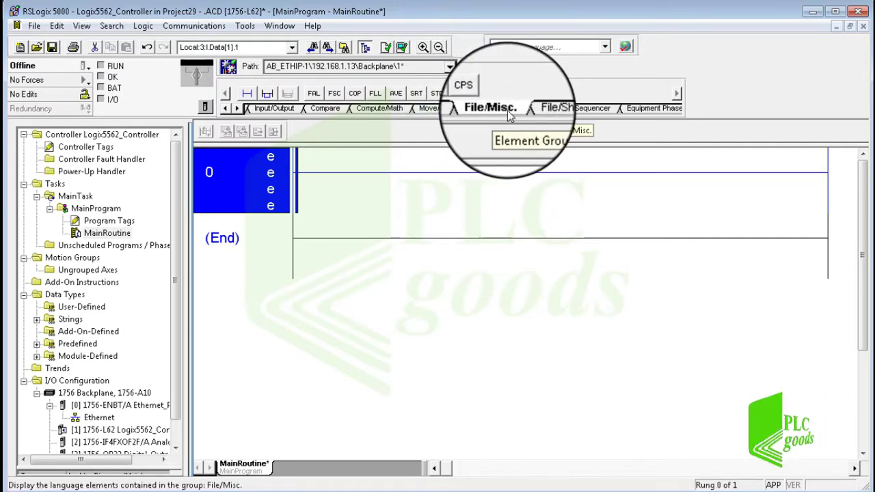
Add a FIFO Load (FFL) instruction to rung 0 and a FIFO Unload (FFU) instruction on a new rung 1
left_click(547, 110)
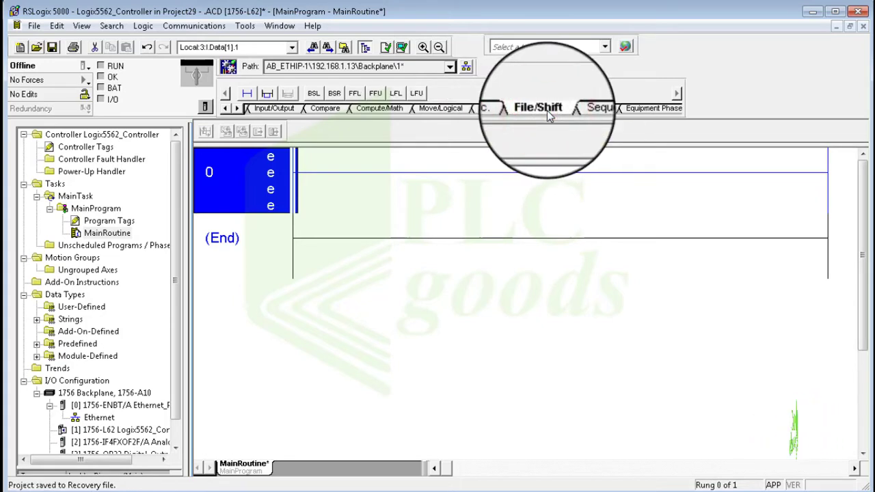
left_click(588, 113)
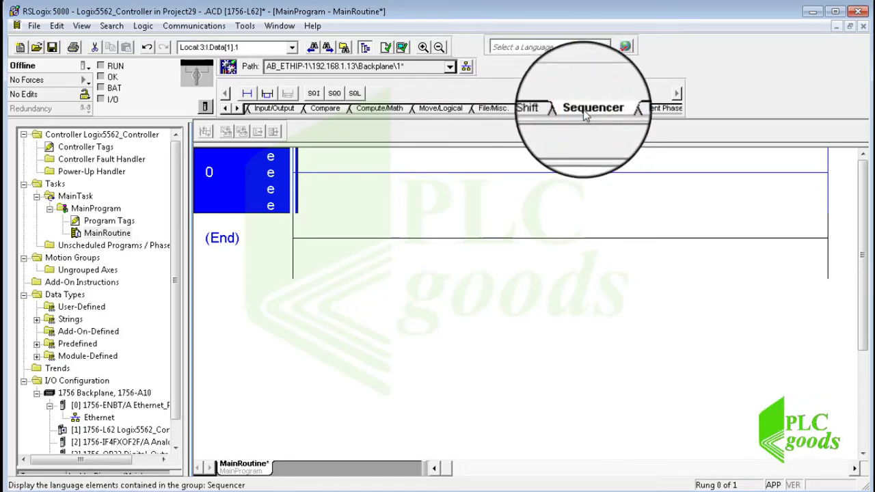
left_click(537, 109)
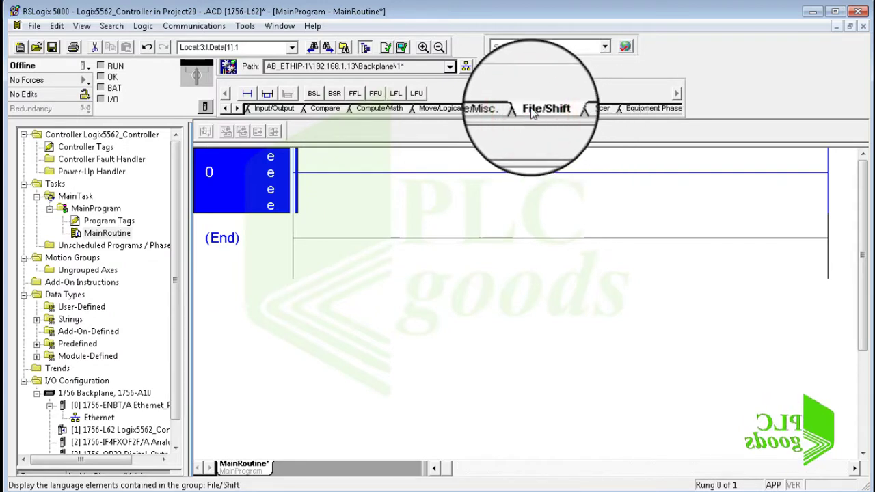
left_click(354, 94)
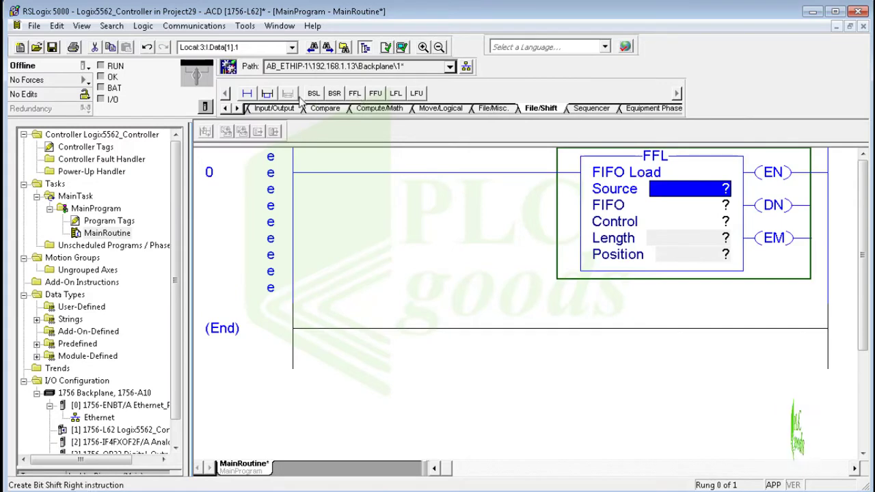
left_click(267, 94)
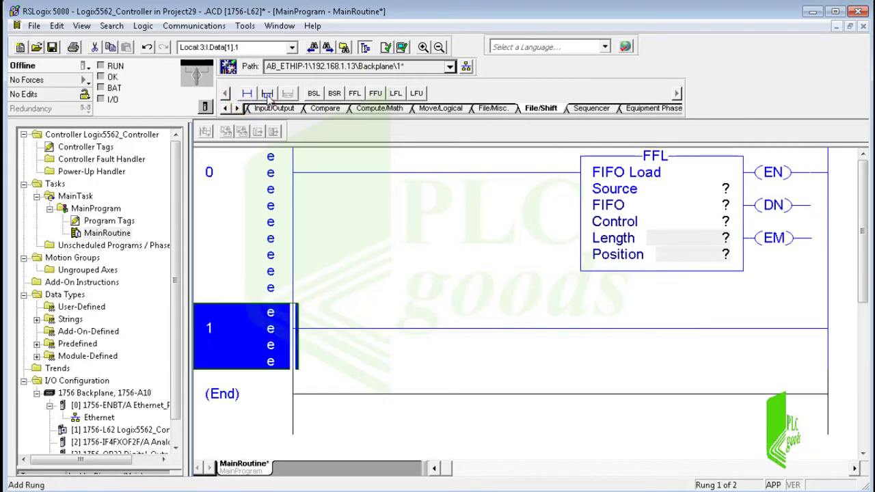
left_click(376, 95)
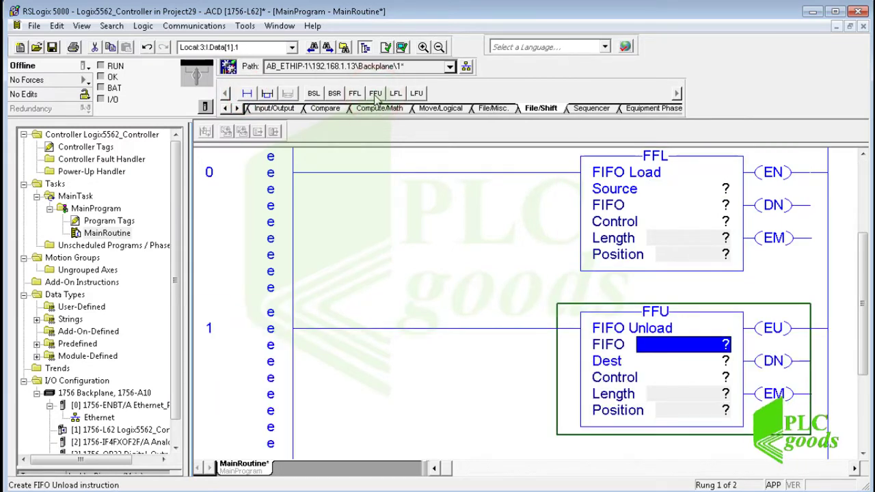
Look up FFL in the online help index and display its topic
left_click(312, 26)
left_click(324, 41)
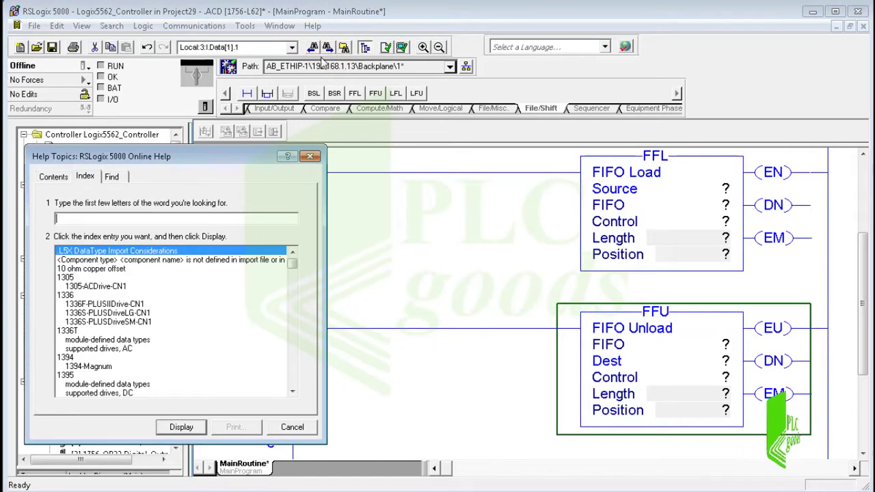
left_click(184, 216)
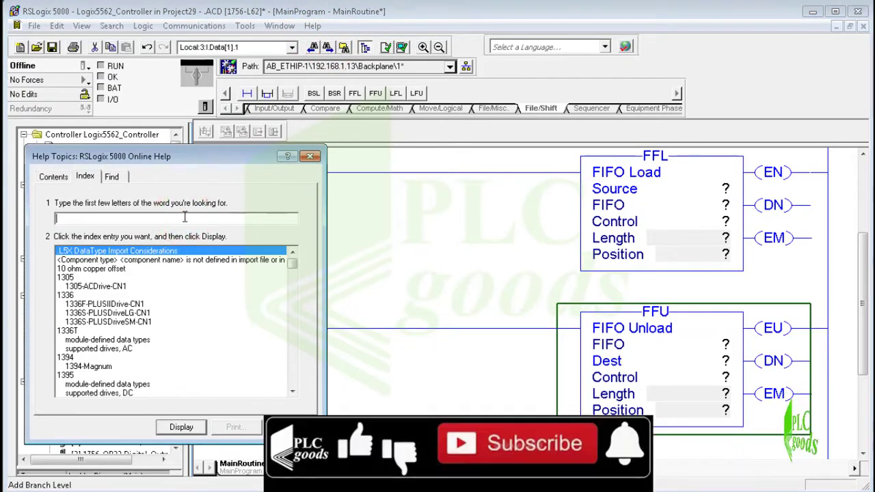
type("ffl")
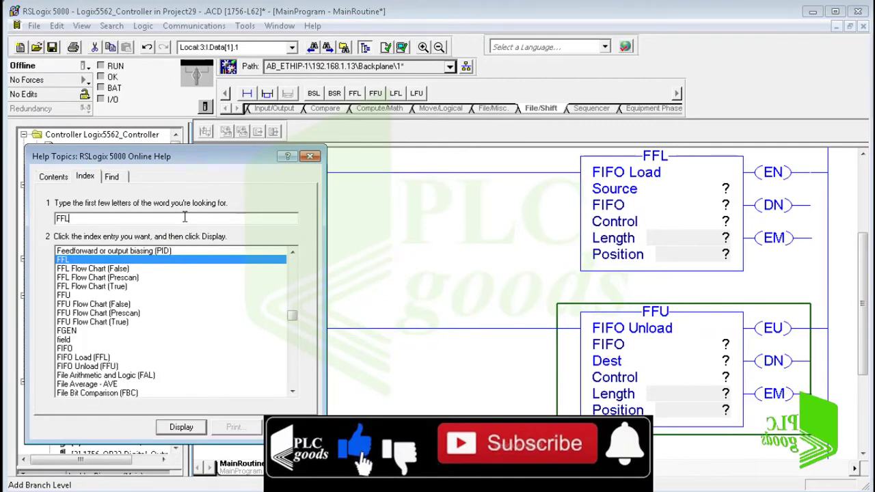
key("Return")
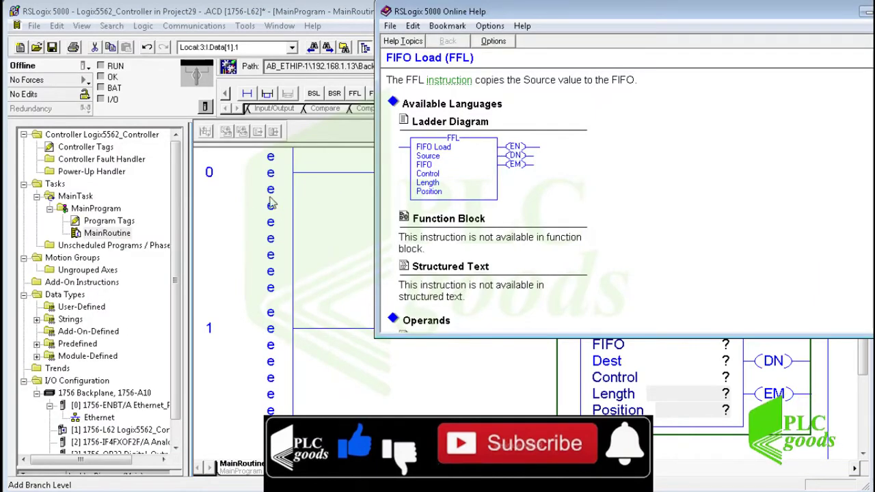
Fit the help window beside the ladder and examine the FFL example with the array before and after the FIFO load
left_click_drag(563, 15, 328, 61)
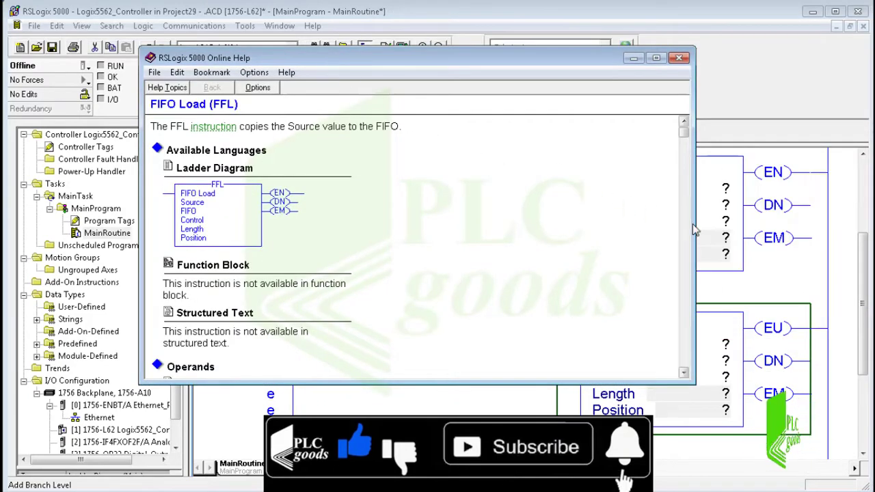
left_click_drag(694, 226, 492, 227)
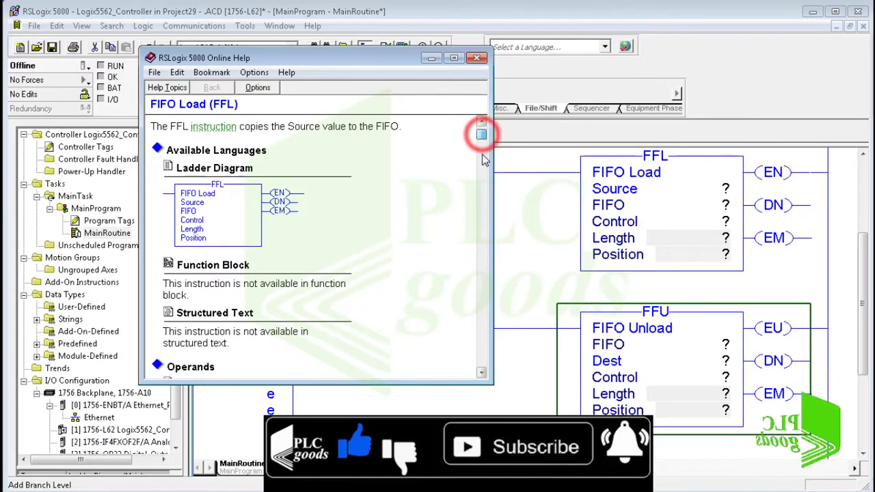
left_click_drag(482, 133, 483, 328)
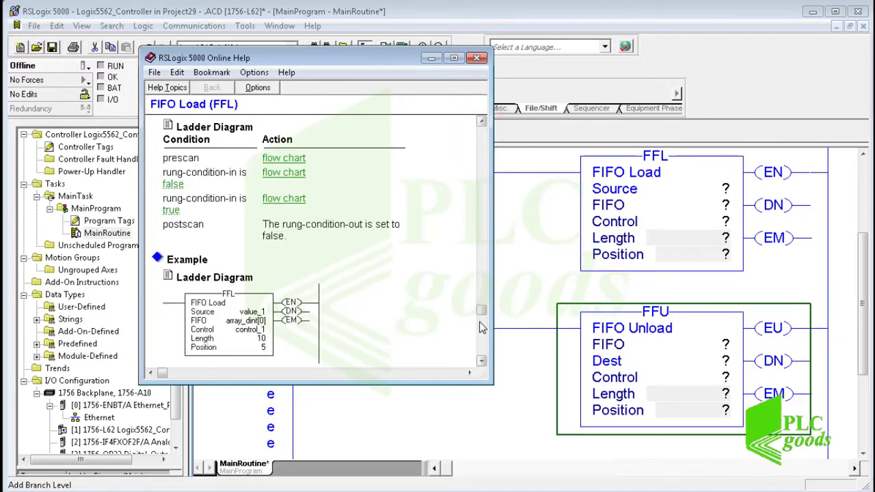
scroll(416, 307, "down", 3)
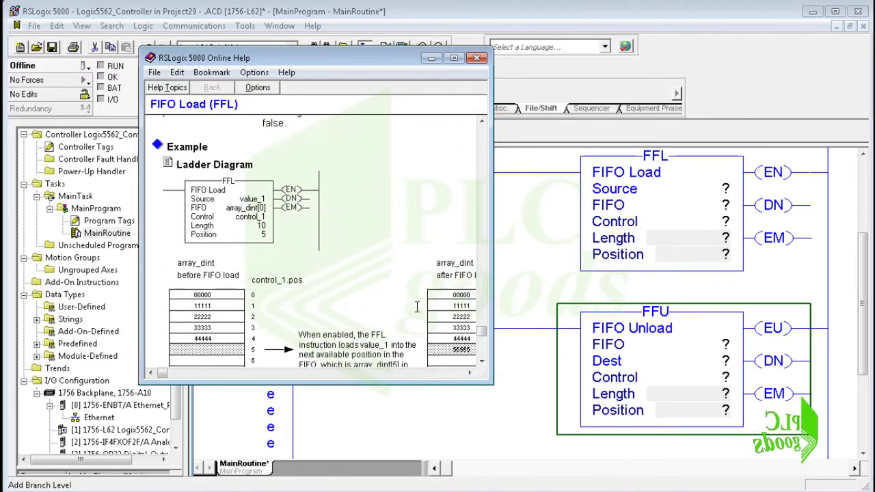
left_click_drag(492, 284, 567, 285)
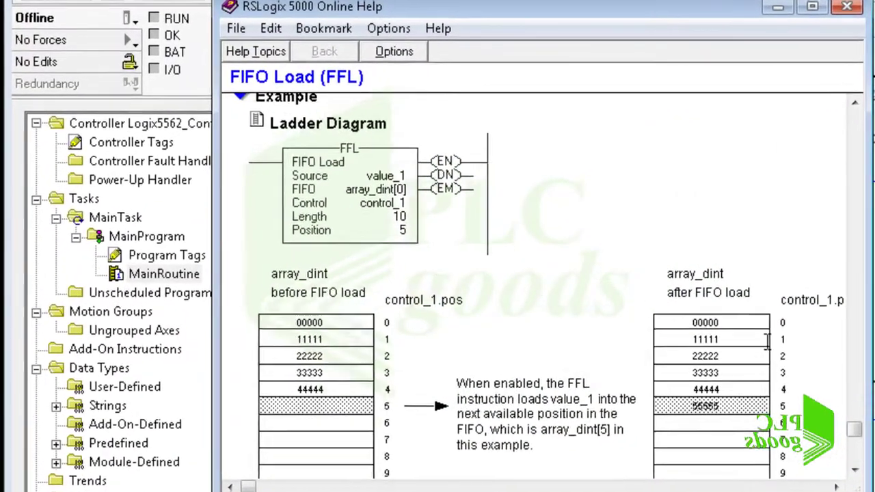
scroll(588, 301, "down", 1)
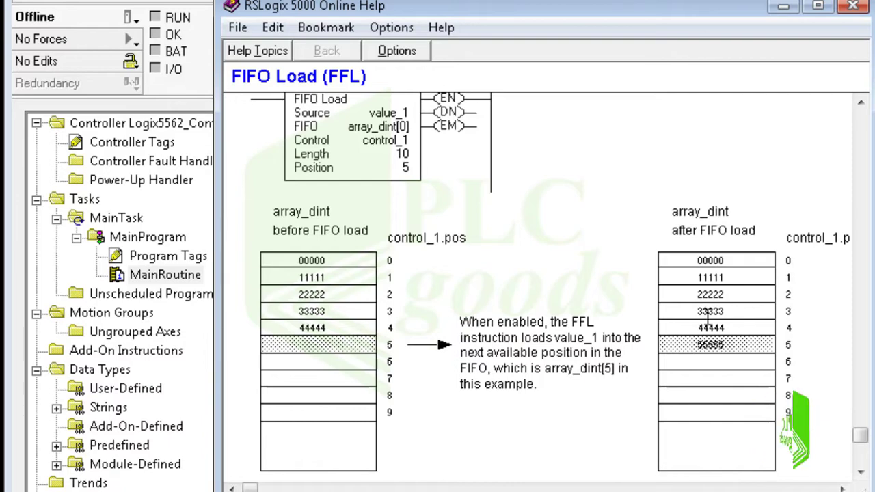
Look up FFU in the help index and examine its ladder example with the array before and after the FIFO unload
left_click(273, 53)
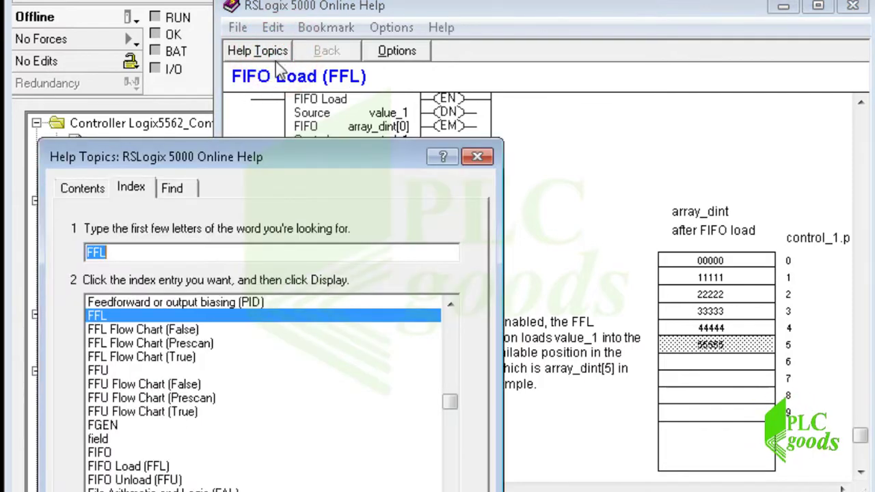
left_click(133, 251)
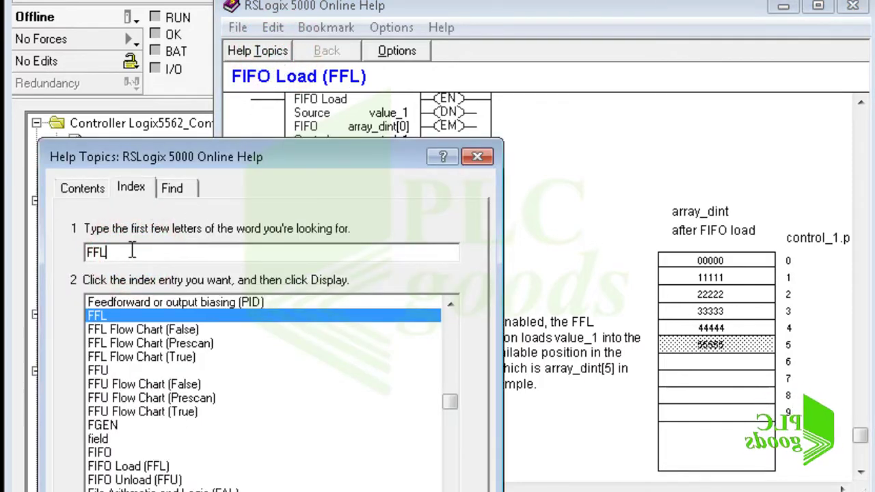
type("U")
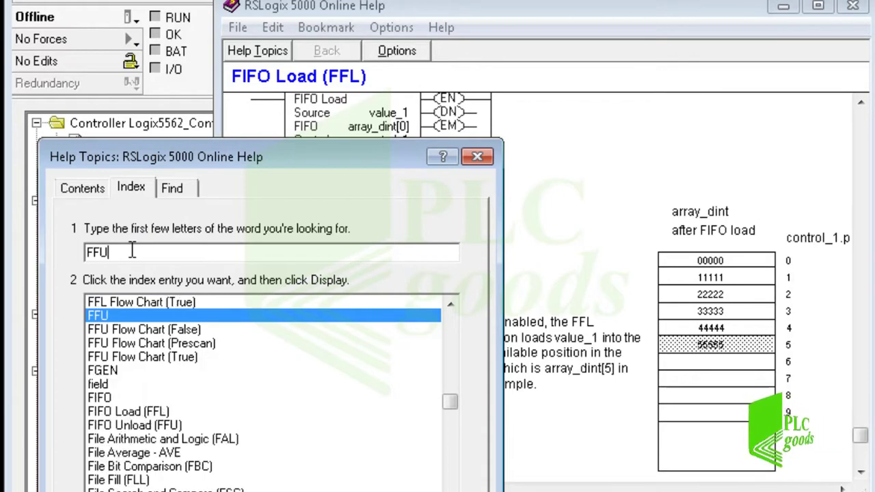
key("Return")
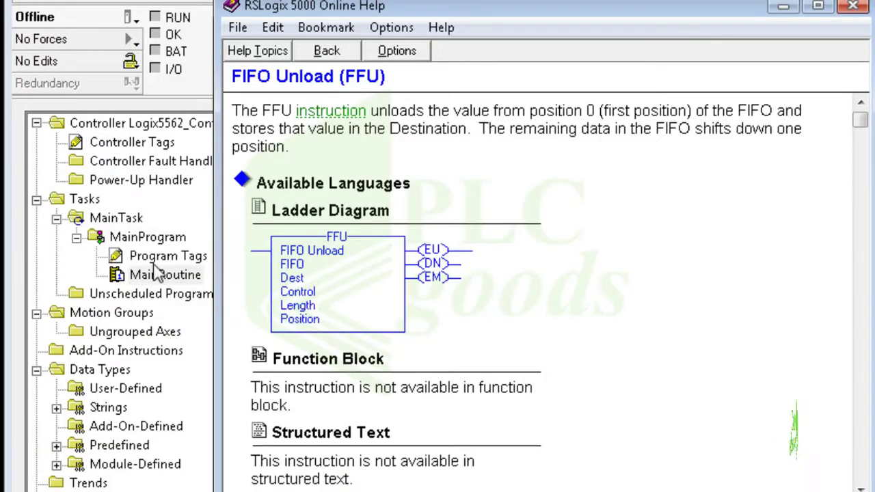
scroll(483, 276, "down", 15)
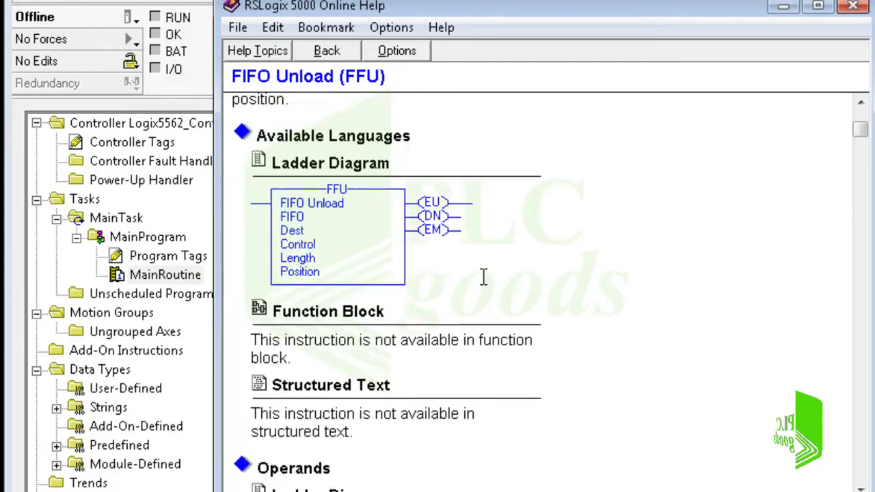
scroll(484, 276, "down", 15)
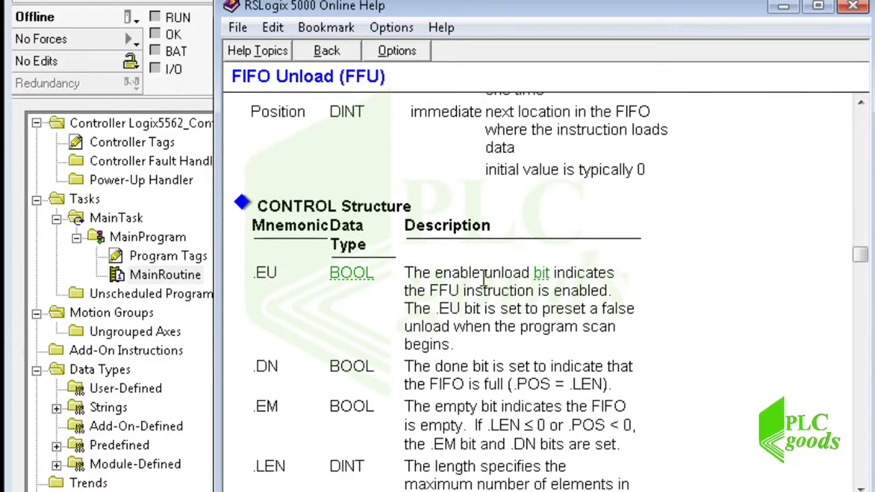
scroll(481, 277, "down", 3)
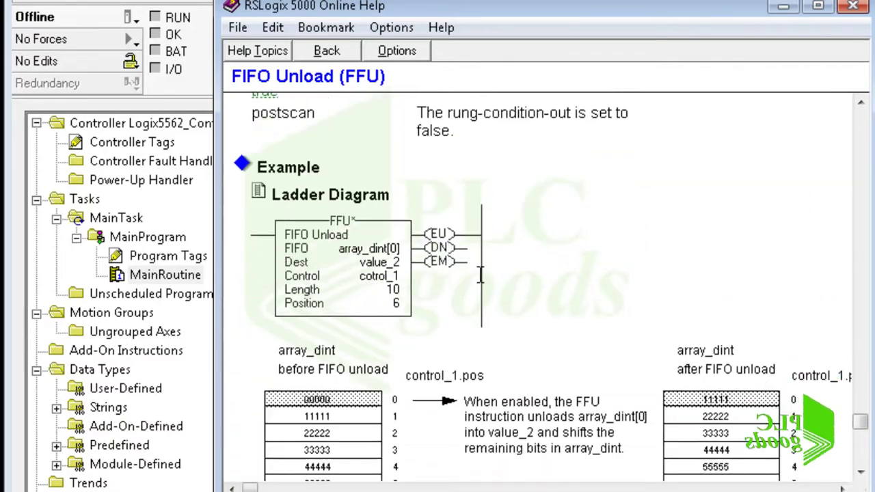
scroll(480, 274, "down", 1)
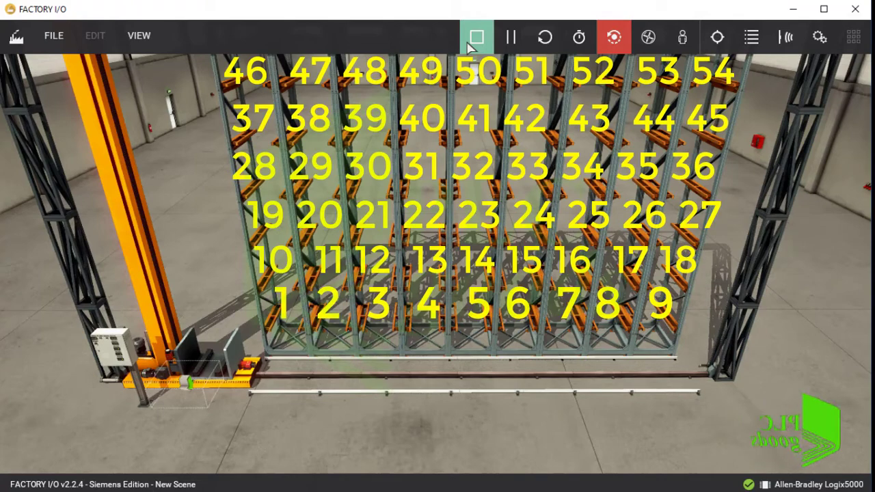
In the Factory I/O warehouse scene, set the control box's dial to 8 and load that position into the first FIFO display
right_click_drag(541, 164, 633, 423)
scroll(633, 422, "down", 3)
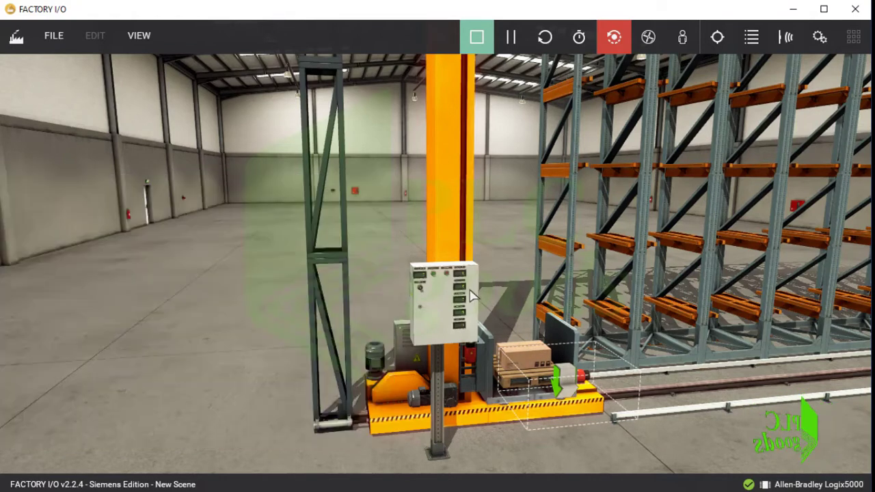
scroll(448, 308, "up", 8)
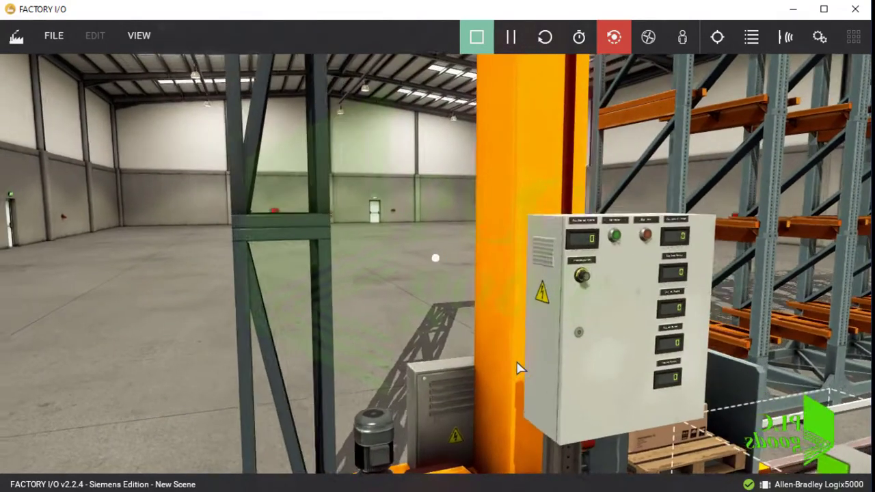
right_click_drag(517, 369, 574, 370)
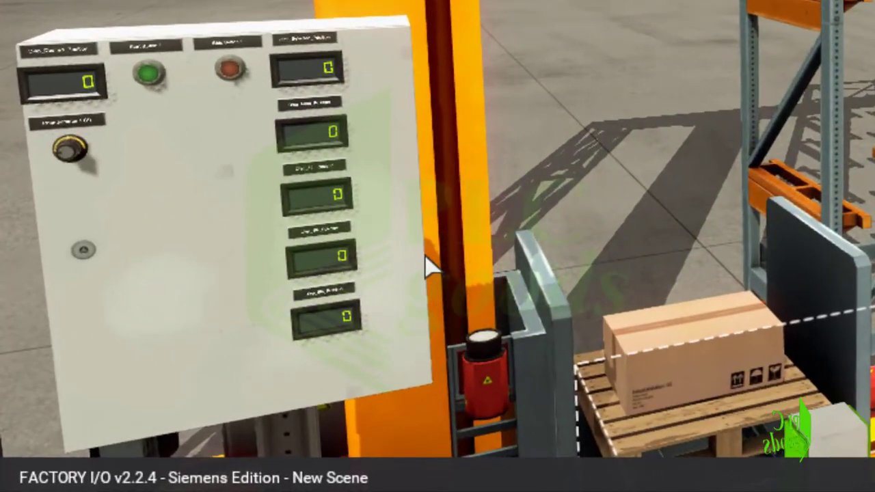
left_click(66, 152)
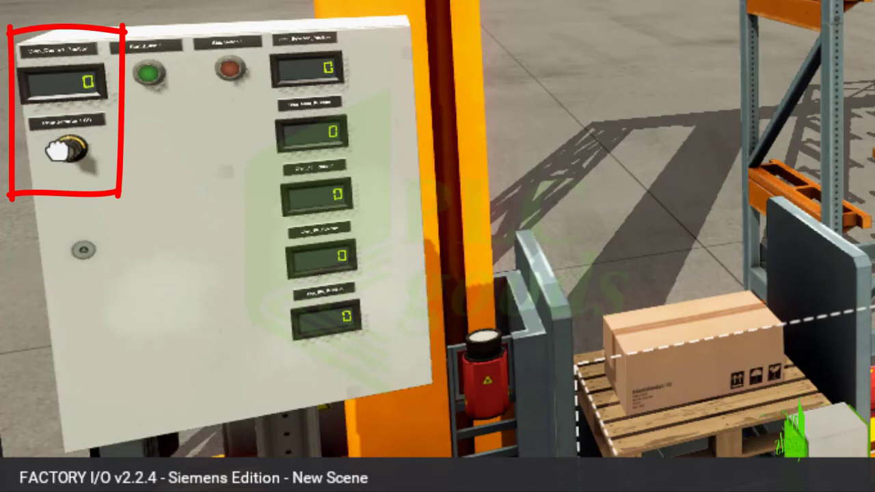
left_click(67, 149)
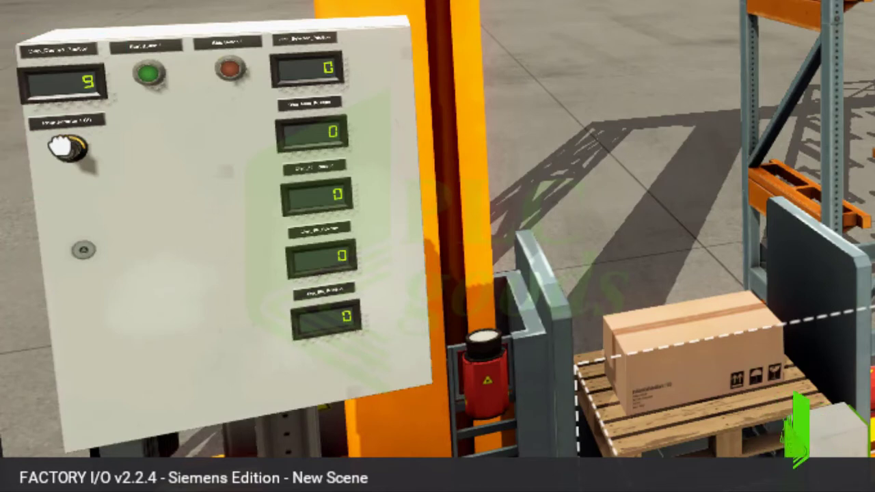
left_click(152, 75)
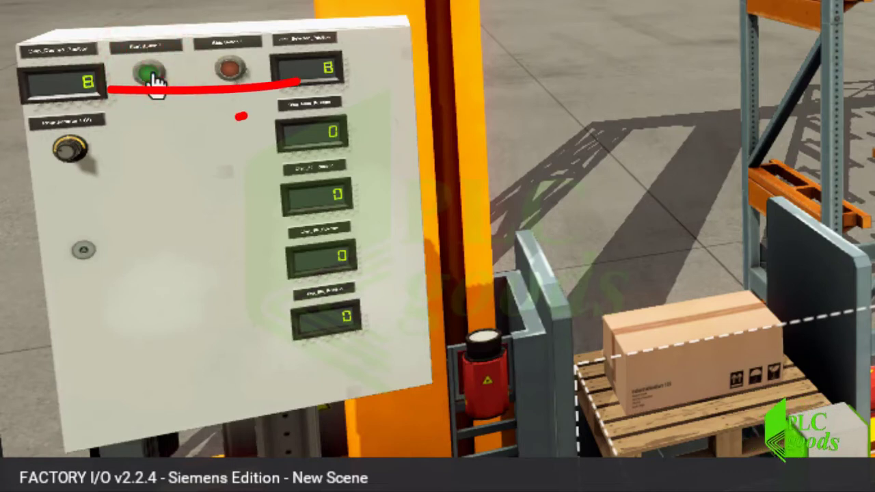
Load the target positions 1 and 9 into the second and third displays of the control box
left_click(65, 154)
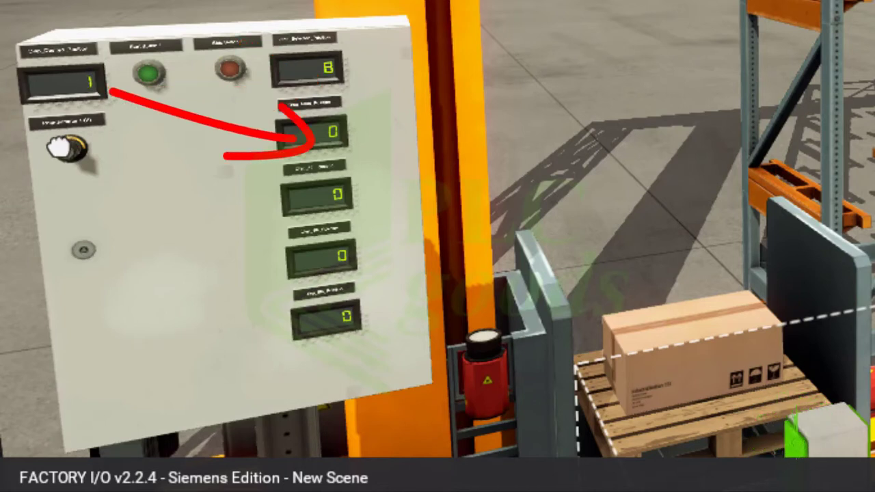
left_click(150, 72)
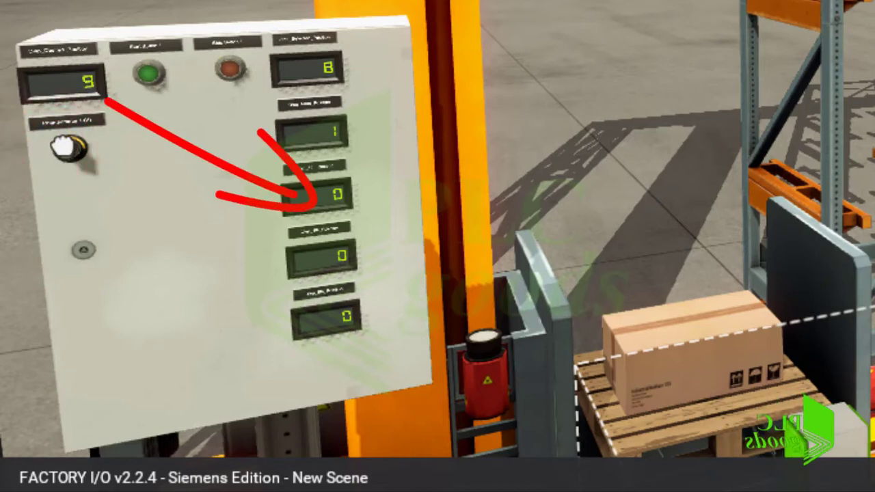
left_click(149, 76)
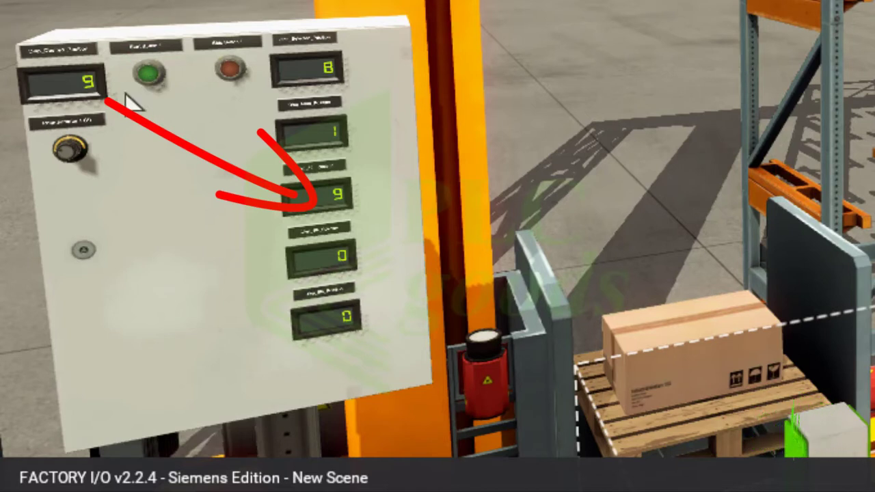
Load the target positions 14 and 54 into the fourth and fifth FIFO displays of the control box
left_click(64, 150)
left_click(65, 152)
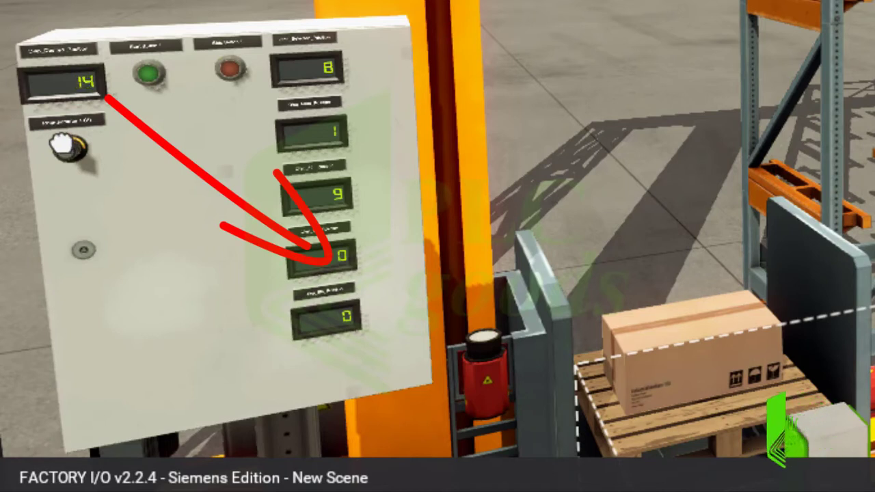
left_click(148, 73)
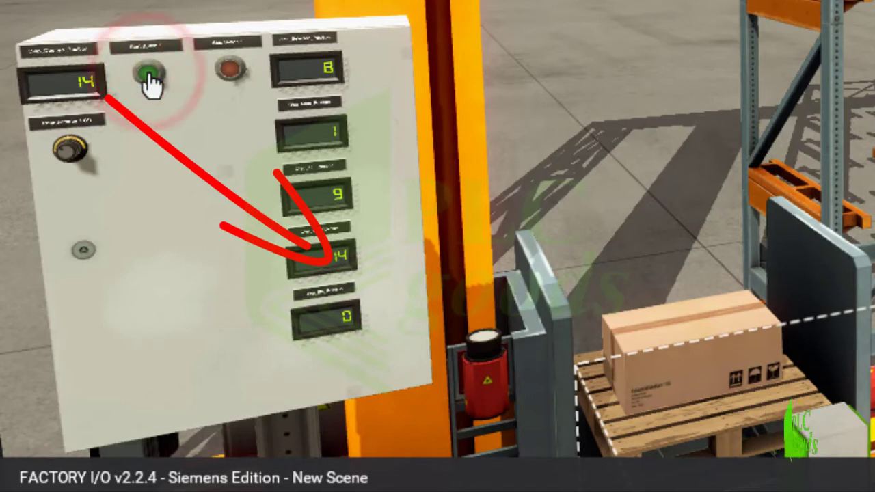
left_click(69, 152)
left_click(68, 152)
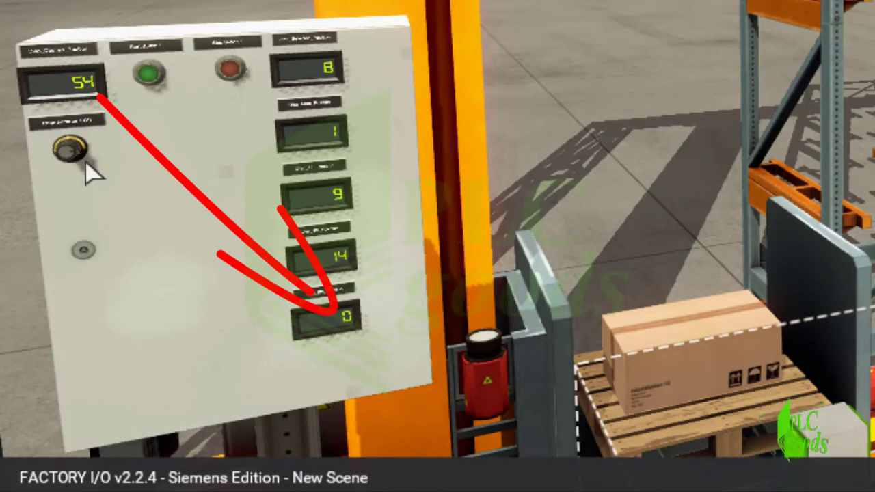
left_click(147, 75)
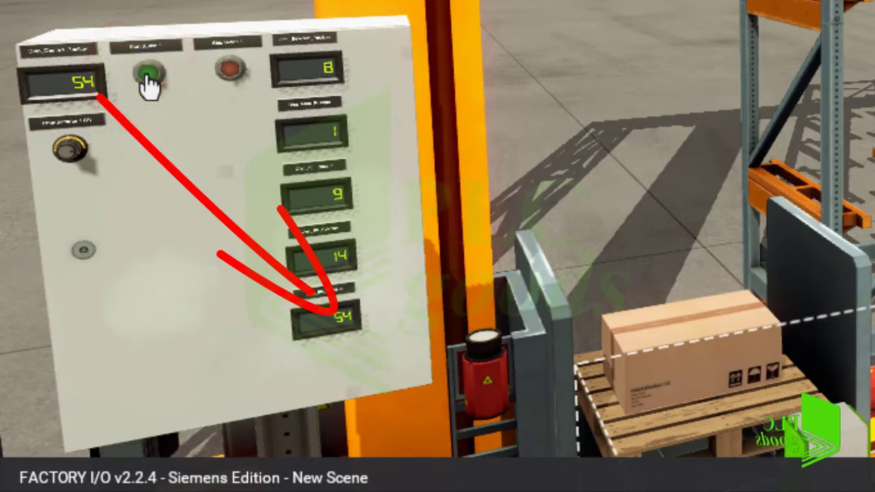
Unload the queued positions 8 and 1 from the FIFO one after the other, sending the stacker crane to each
left_click(241, 75)
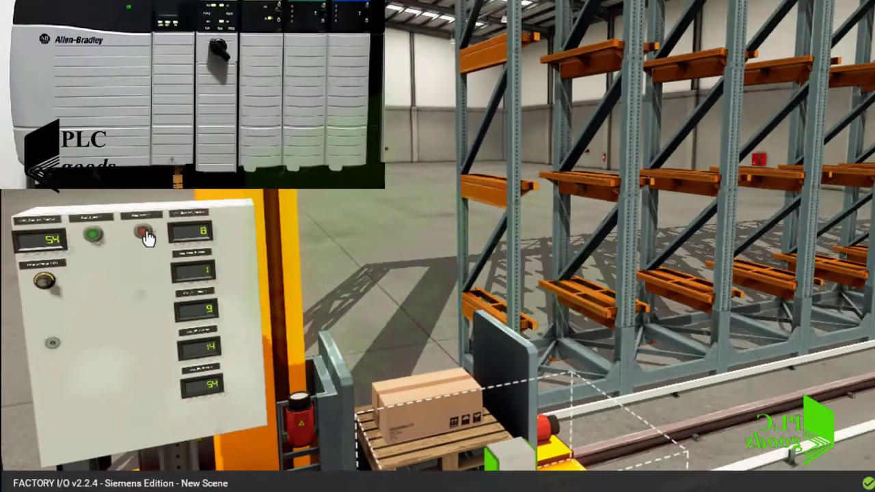
left_click(235, 69)
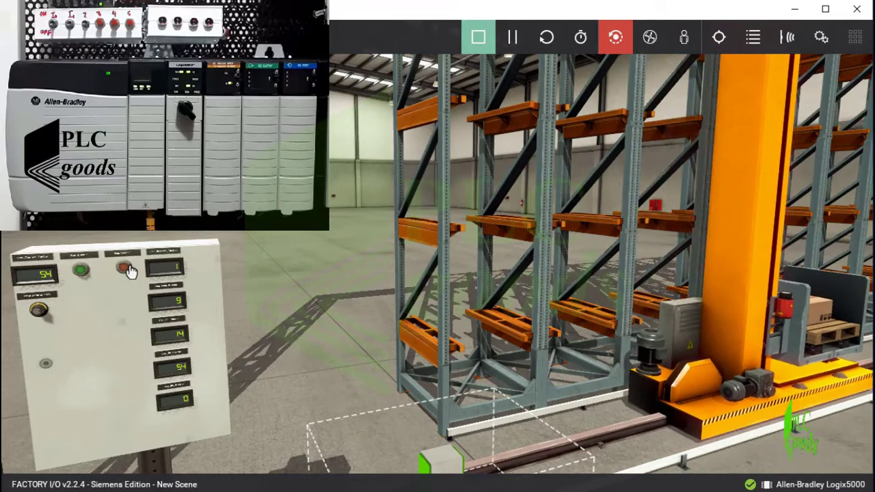
key("d")
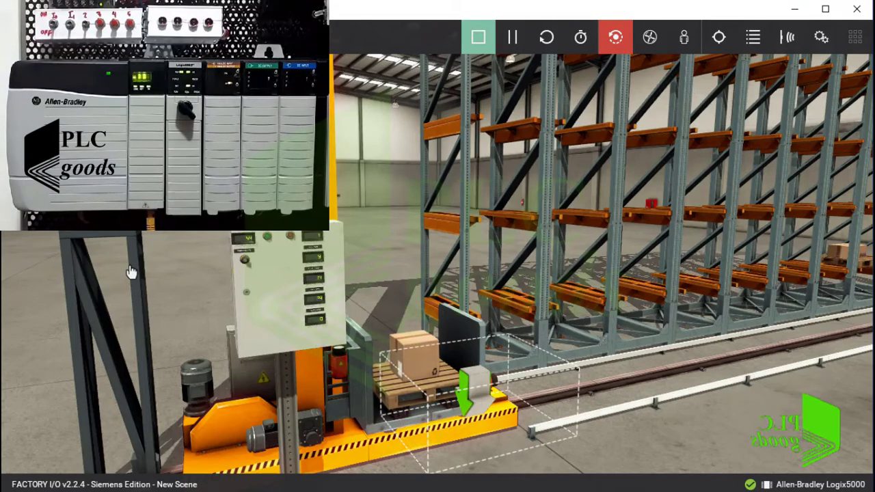
scroll(309, 249, "up", 3)
scroll(309, 249, "up", 3)
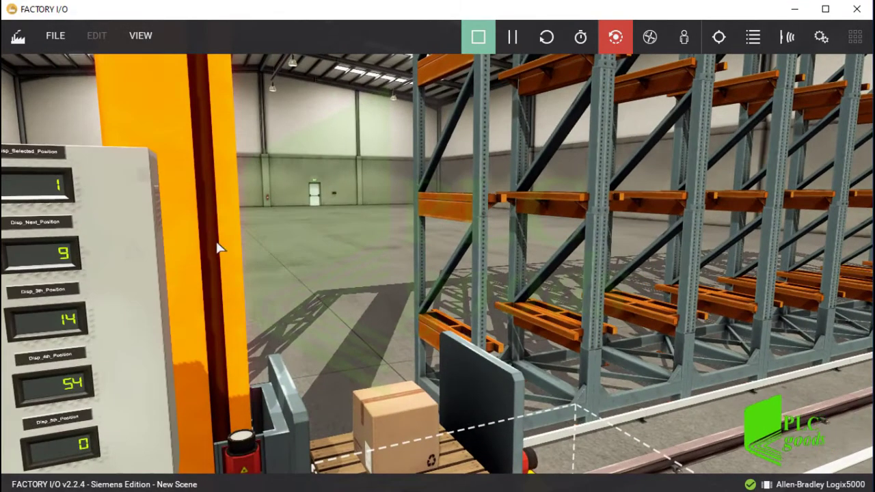
mouse_move(217, 249)
right_mouse_down()
mouse_move(211, 242)
mouse_move(236, 213)
mouse_move(227, 213)
mouse_move(322, 201)
right_mouse_up()
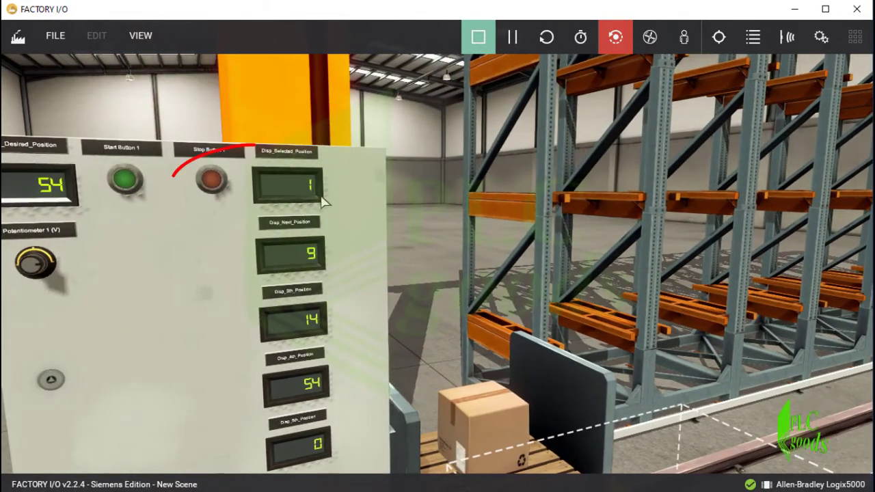
left_click(212, 181)
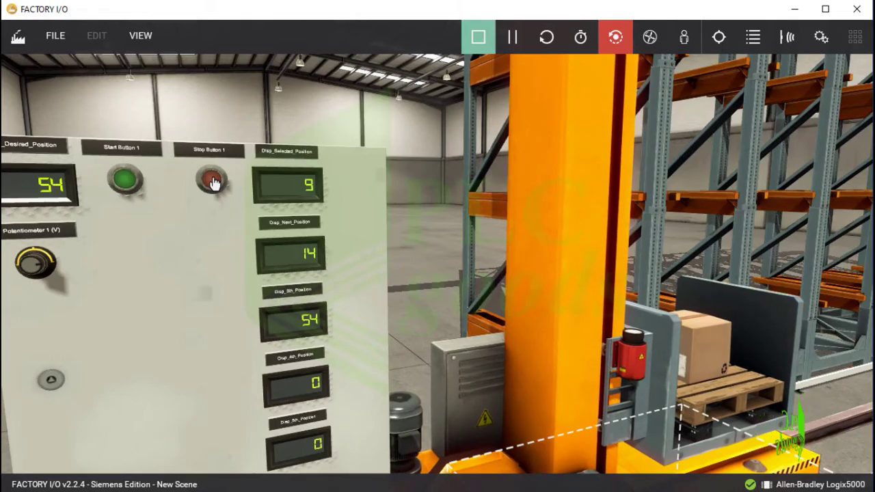
Inspect the pallet stored in the rack, then unload position 9 from the FIFO to send the crane there
right_click_drag(207, 239, 327, 336)
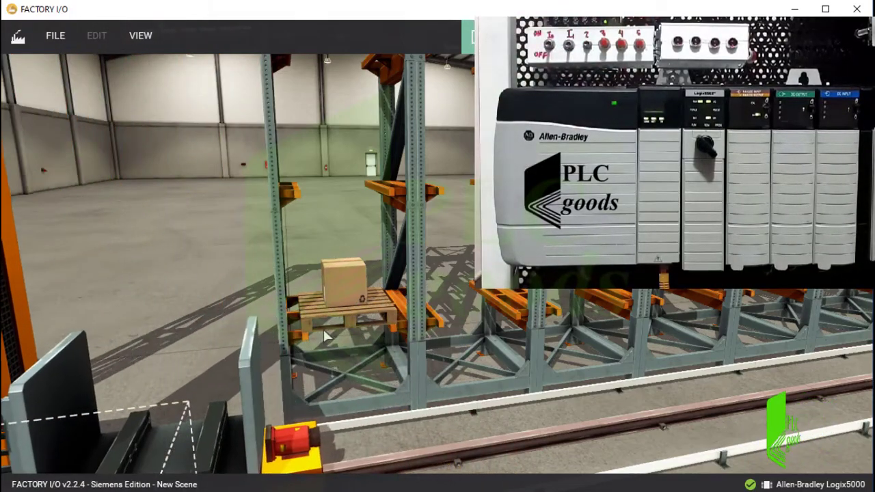
key("a")
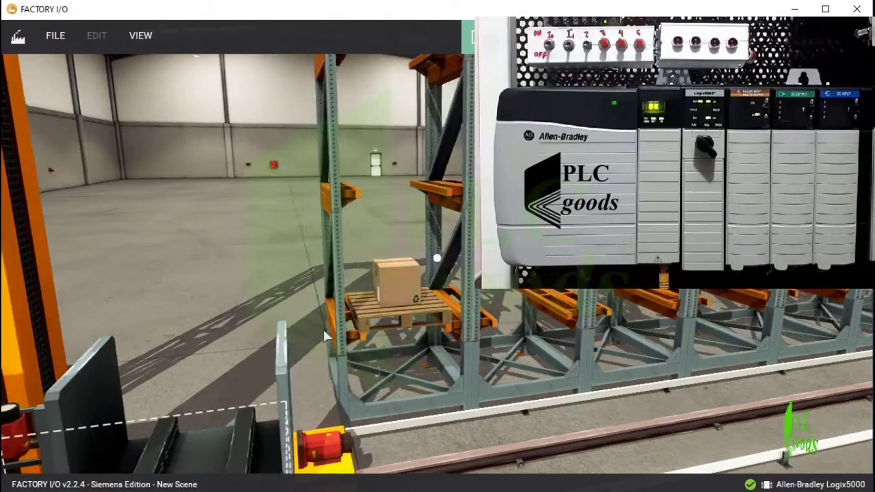
key("a")
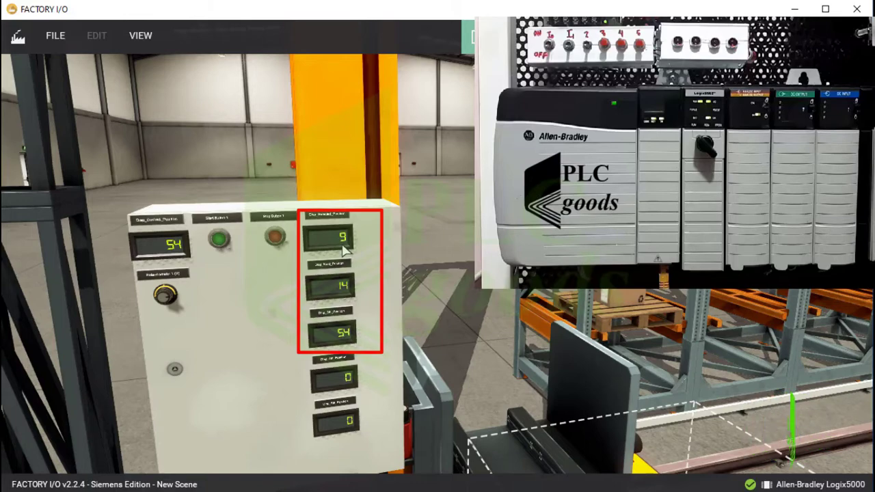
left_click(275, 239)
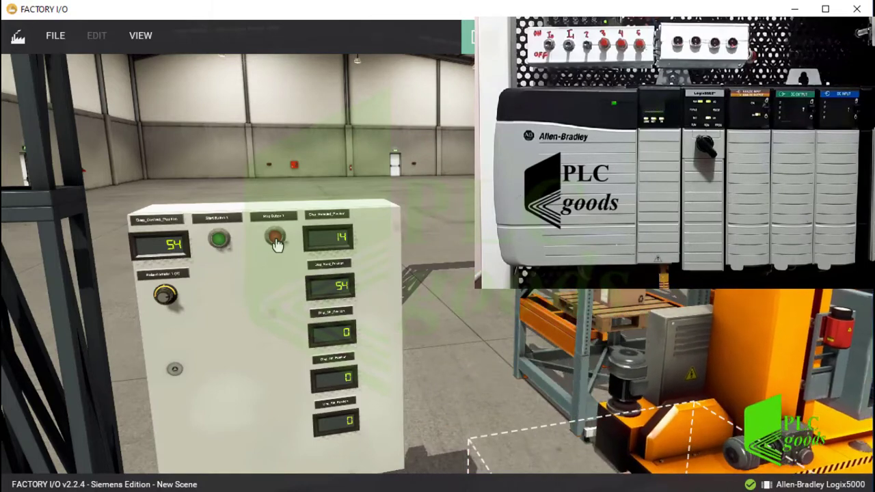
Place a stacker crane from the Stations parts on the empty floor and set its configuration to Numerical
left_click(436, 253)
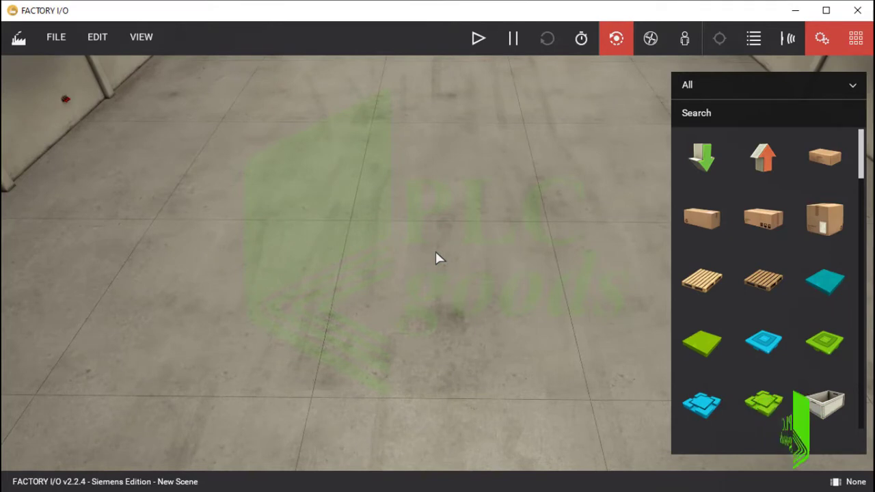
left_click(709, 88)
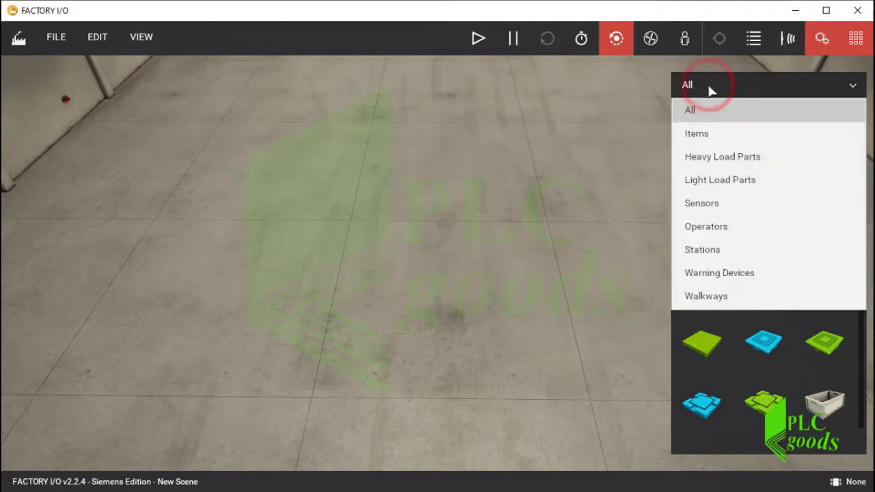
left_click(694, 250)
left_click_drag(704, 227, 454, 283)
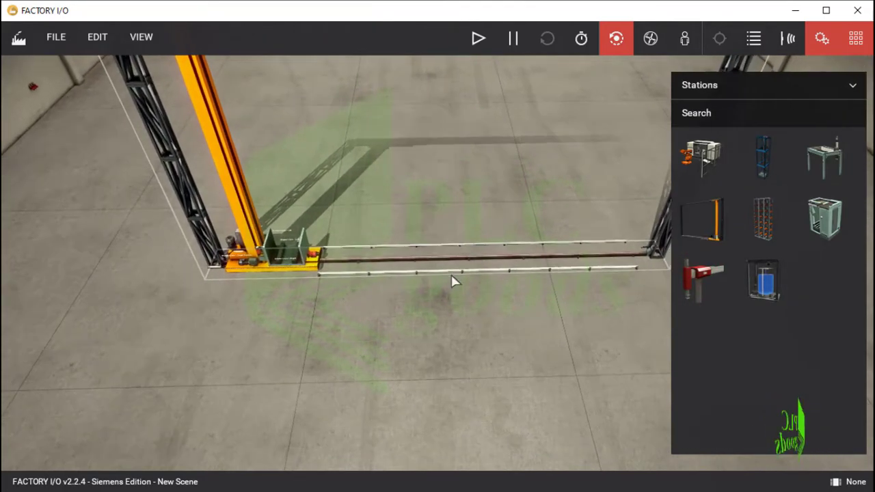
right_click(307, 268)
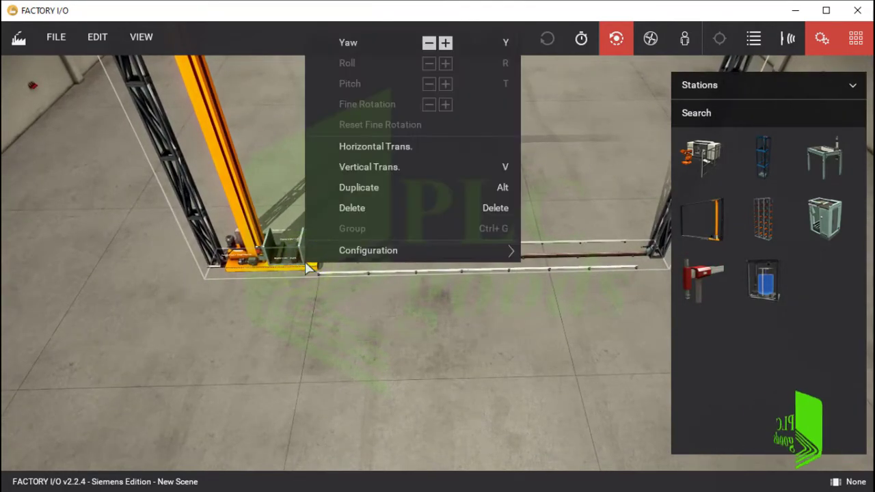
mouse_move(506, 251)
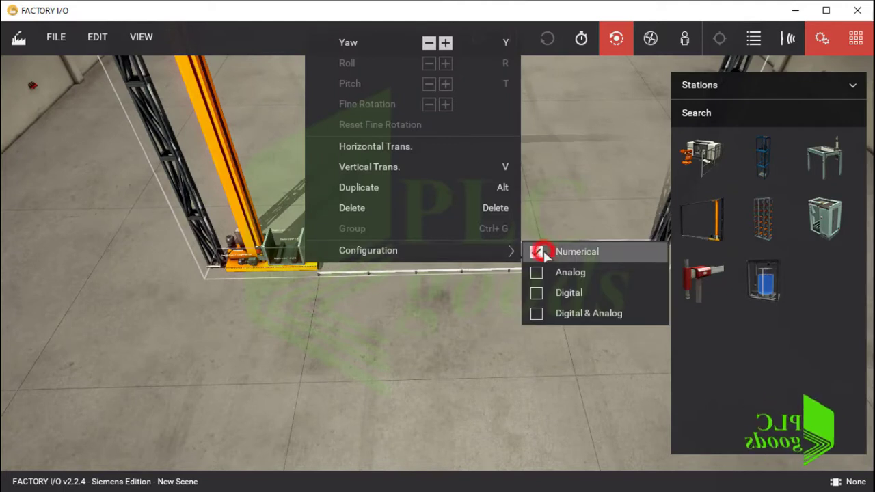
left_click(506, 293)
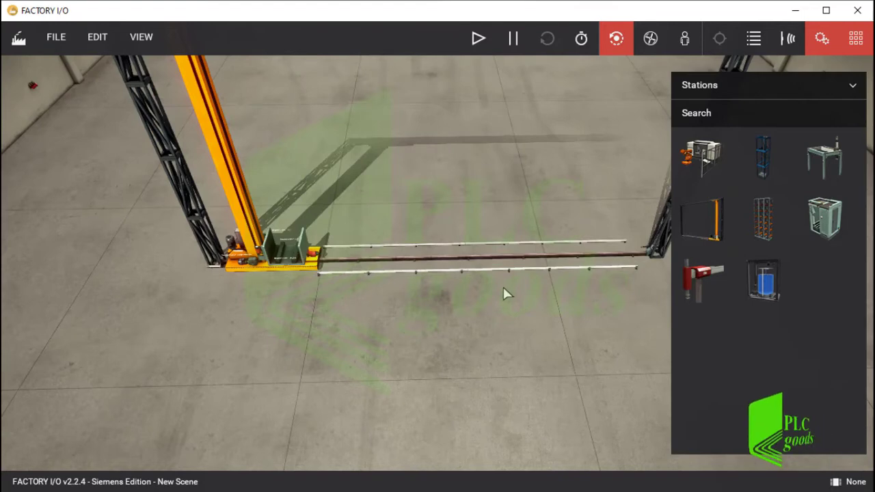
Place a rack alongside the far end of the crane rail and put a duplicate directly next to it
left_click_drag(763, 232, 578, 236)
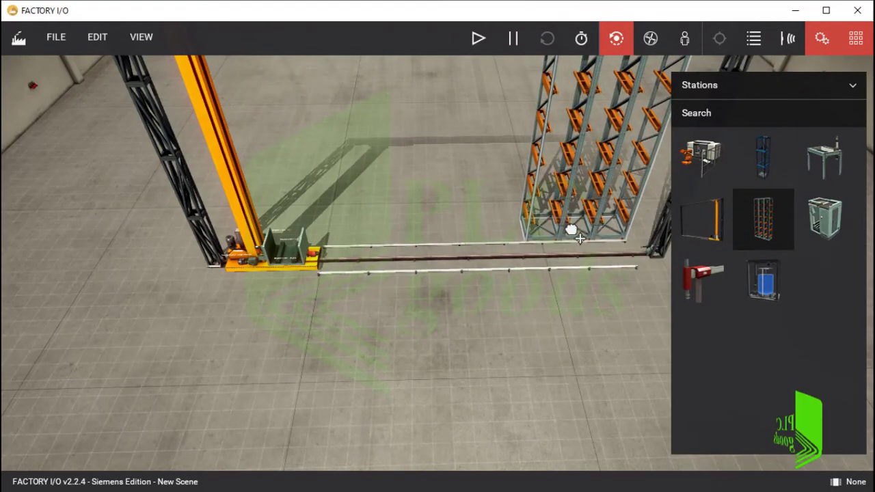
right_click_drag(578, 236, 426, 254)
right_click(427, 260)
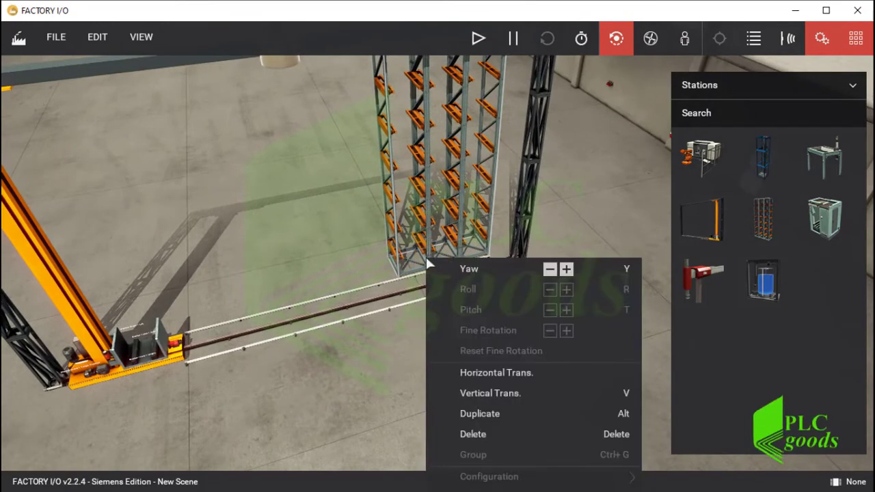
left_click(465, 415)
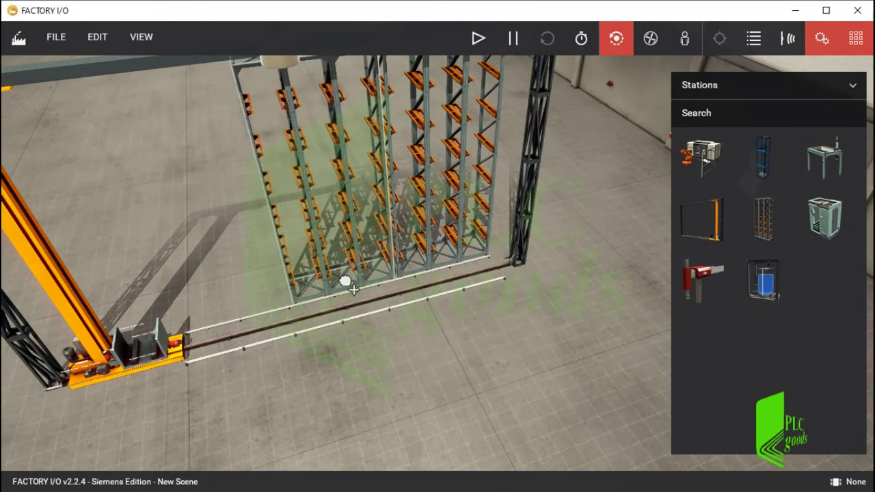
left_click(356, 290)
Duplicate the rack once more and place the copy in line, filling the rest of the rail up to the crane
right_click_drag(356, 290, 420, 248)
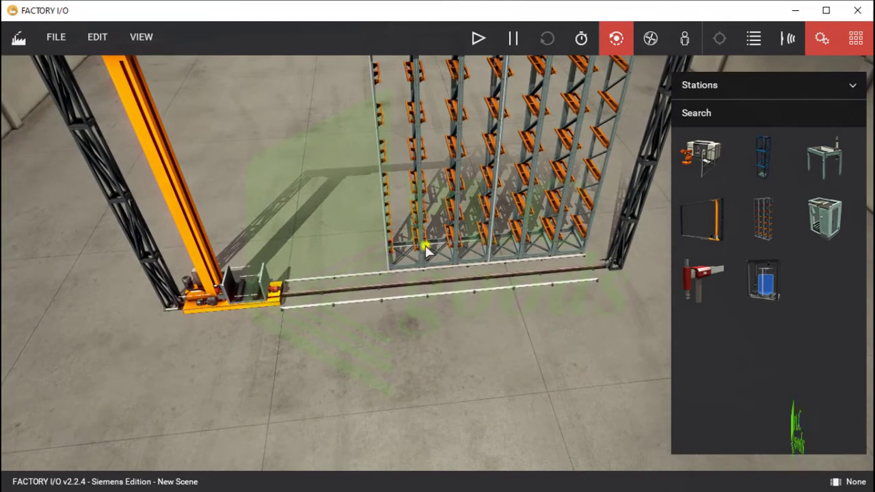
right_click(424, 246)
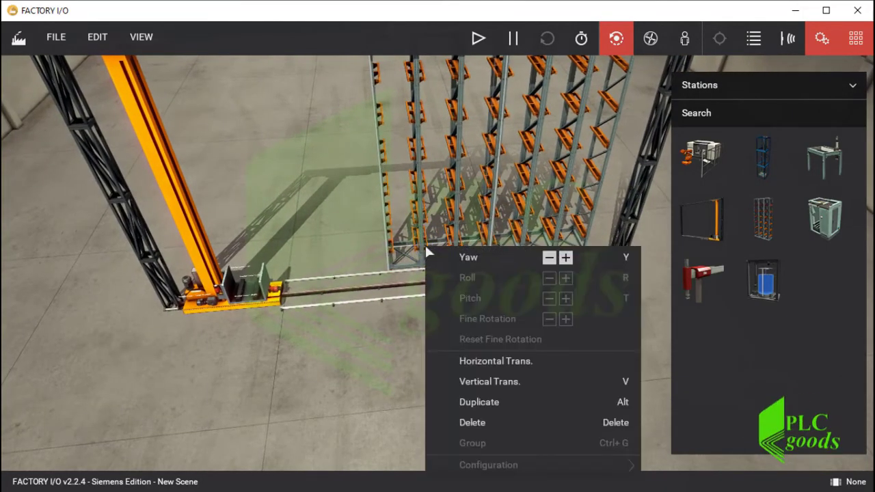
left_click(482, 402)
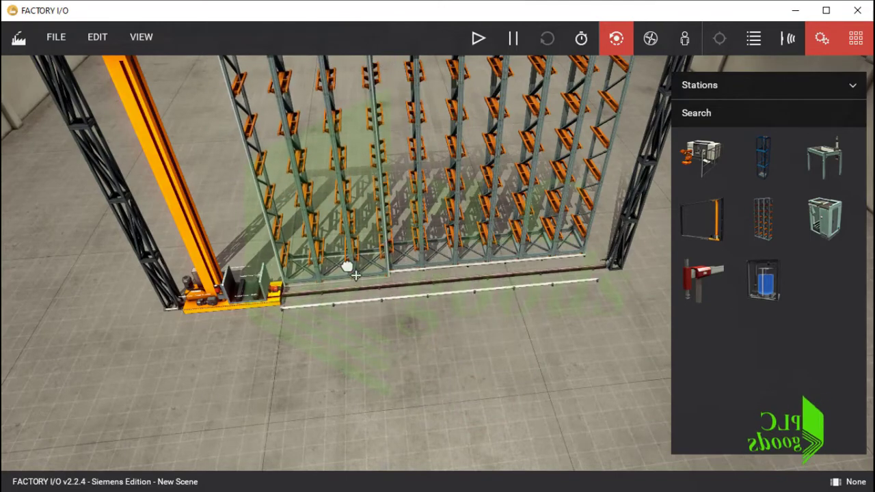
scroll(348, 262, "up", 4)
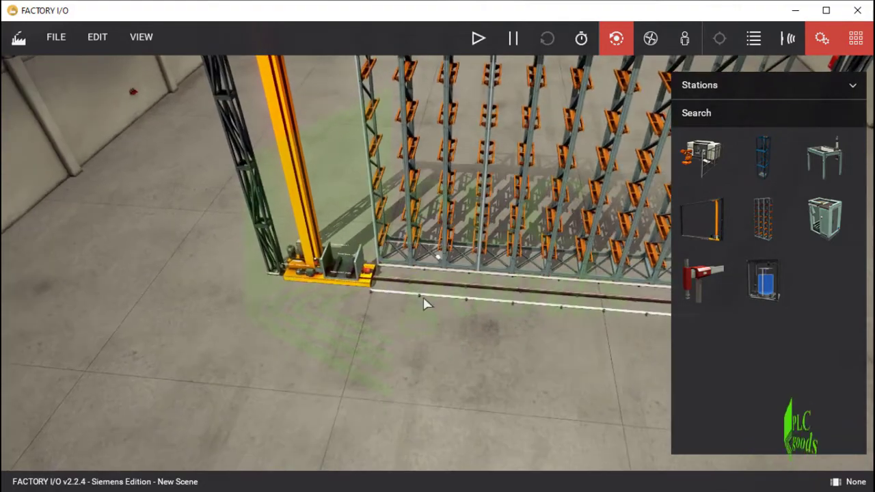
key("d")
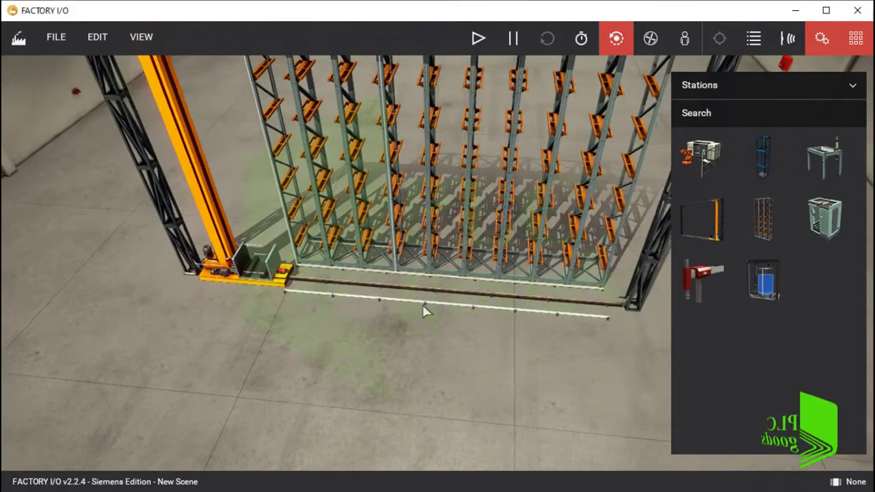
right_click_drag(423, 309, 460, 301)
key("w")
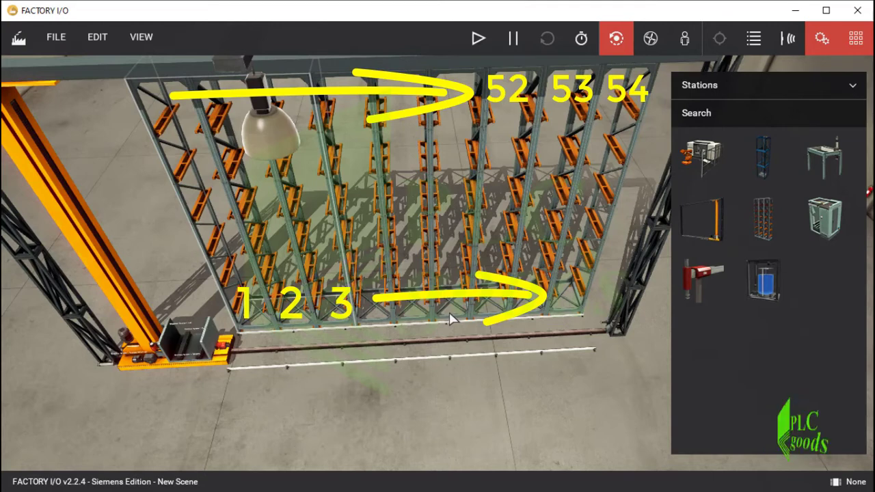
List all parts again and place an emitter on the floor in front of the stacker crane
left_click(705, 91)
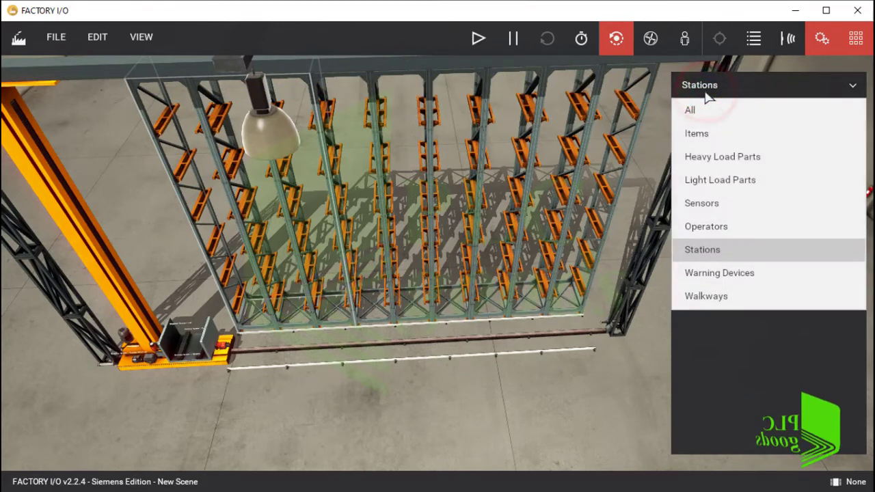
left_click(701, 104)
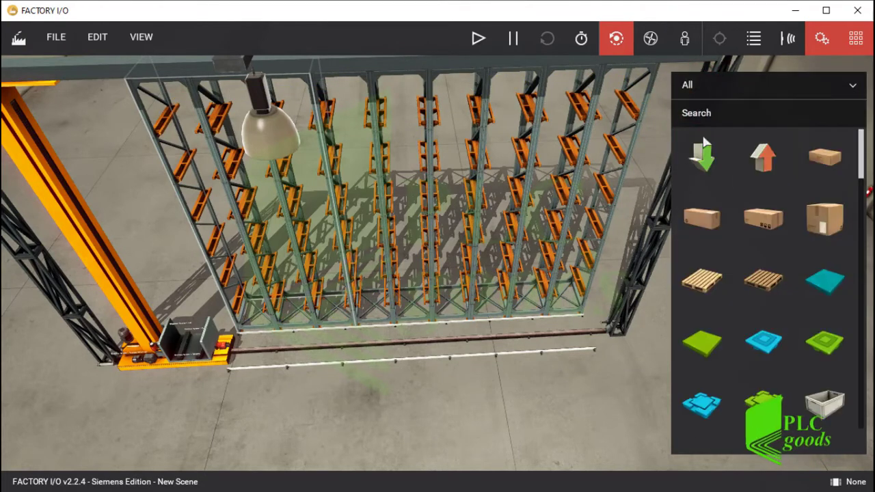
left_click_drag(711, 163, 179, 400)
Set the emitter's base to Square Pallet and its parts to emit to Box (S), Box (M) and Box (L)
right_click_drag(179, 400, 441, 274)
scroll(439, 270, "up", 5)
scroll(438, 268, "down", 5)
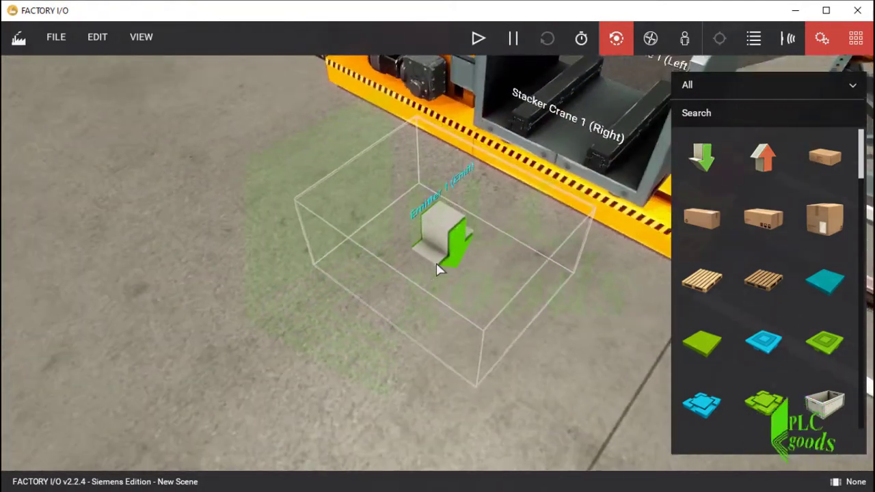
right_click(443, 258)
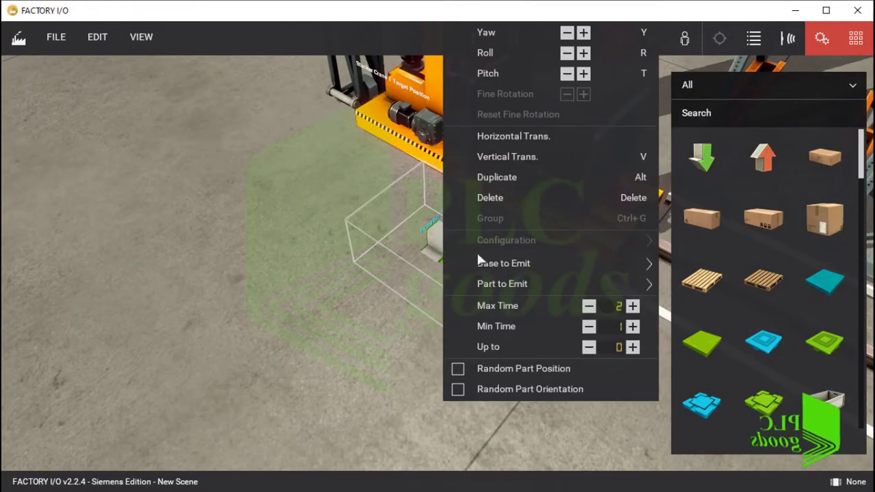
mouse_move(501, 259)
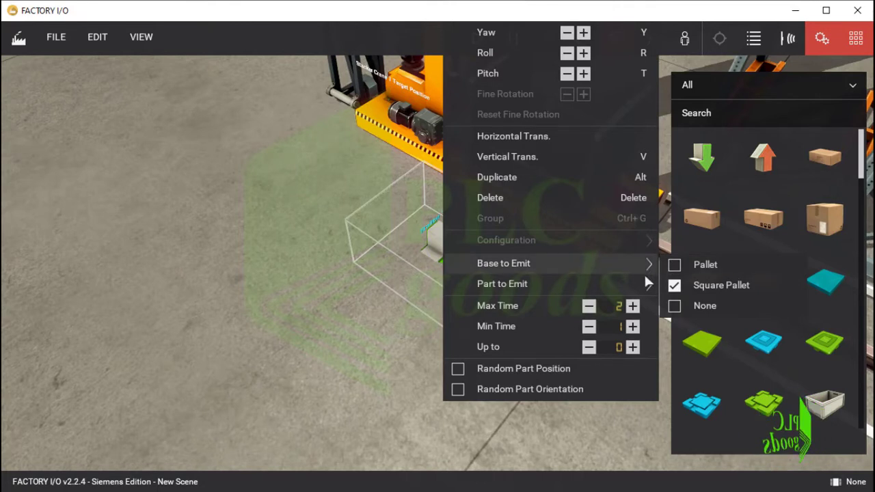
mouse_move(639, 281)
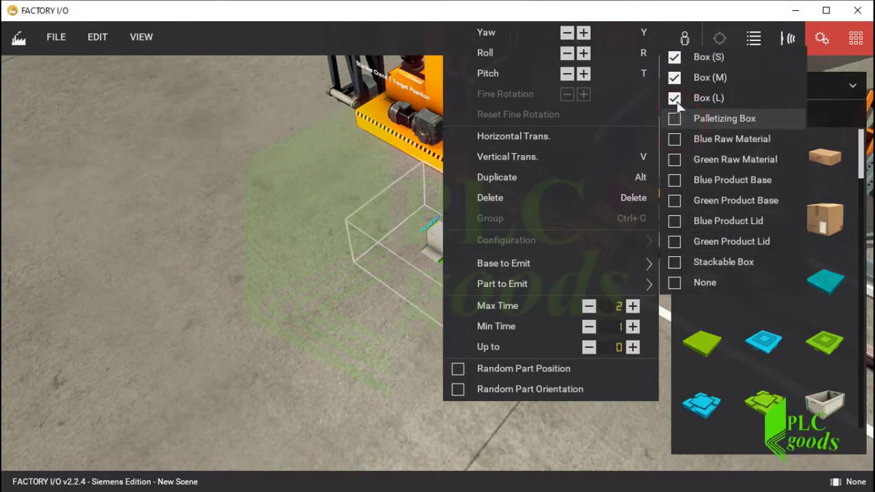
left_click(675, 58)
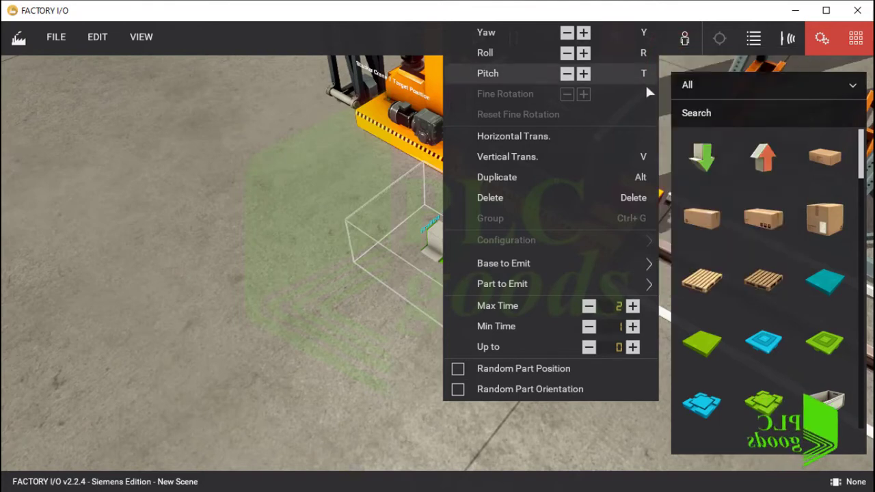
left_click(406, 311)
Move the emitter close in front of the stacker crane's forks and adjust its height slightly above the floor
right_click_drag(403, 307, 547, 253)
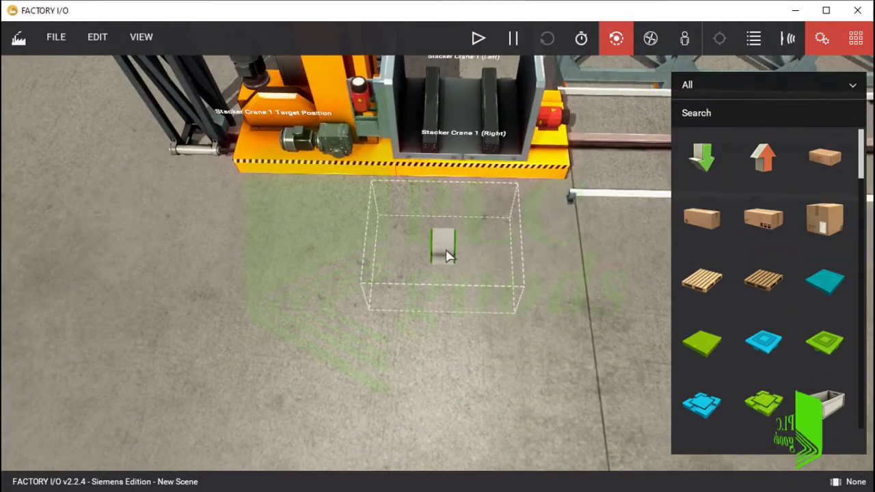
left_click_drag(446, 255, 453, 227)
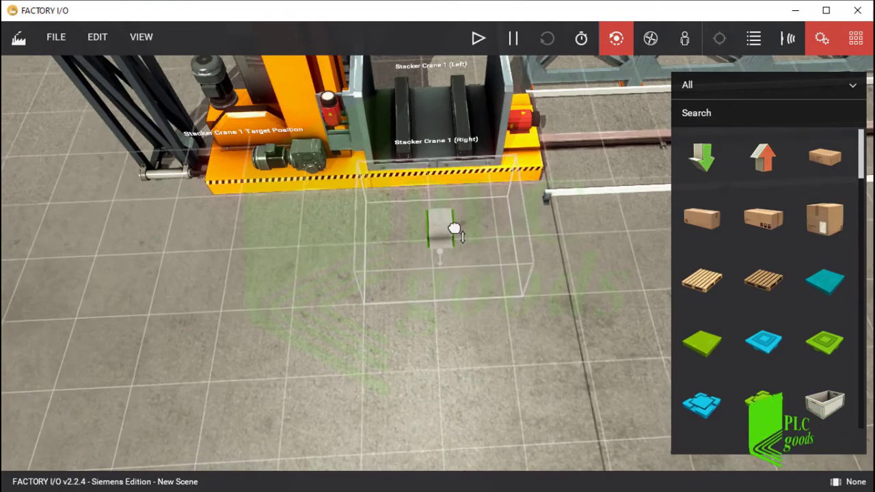
right_click_drag(453, 227, 427, 392)
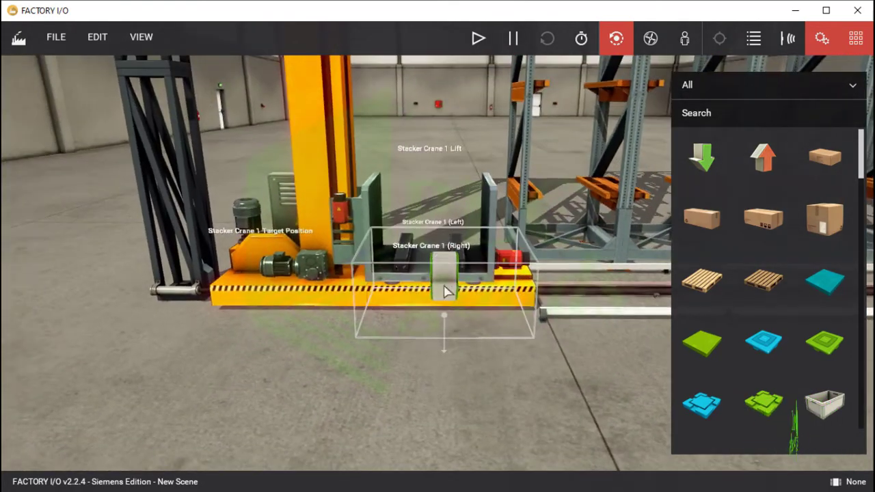
left_click_drag(446, 280, 429, 236)
right_click_drag(429, 236, 435, 272)
right_click_drag(363, 348, 471, 110)
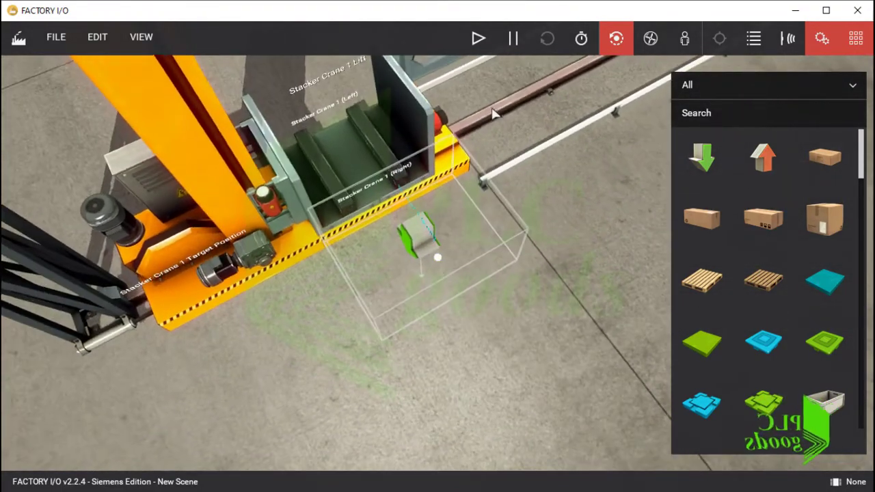
left_click_drag(424, 237, 437, 273)
scroll(437, 274, "down", 3)
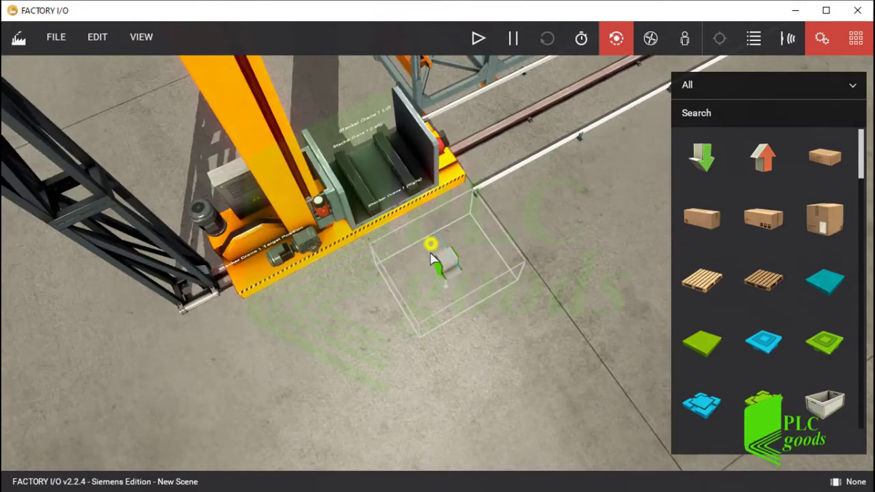
right_click_drag(430, 258, 438, 314)
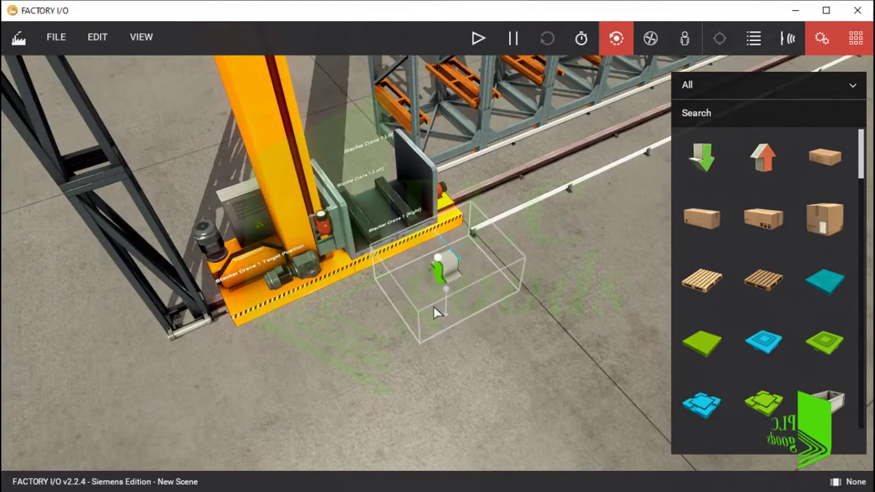
Dock the Emitter 1 (Emit) tag and force it off, and dock the crane's Right, Left, Lift and Target Position tags
left_click(448, 251)
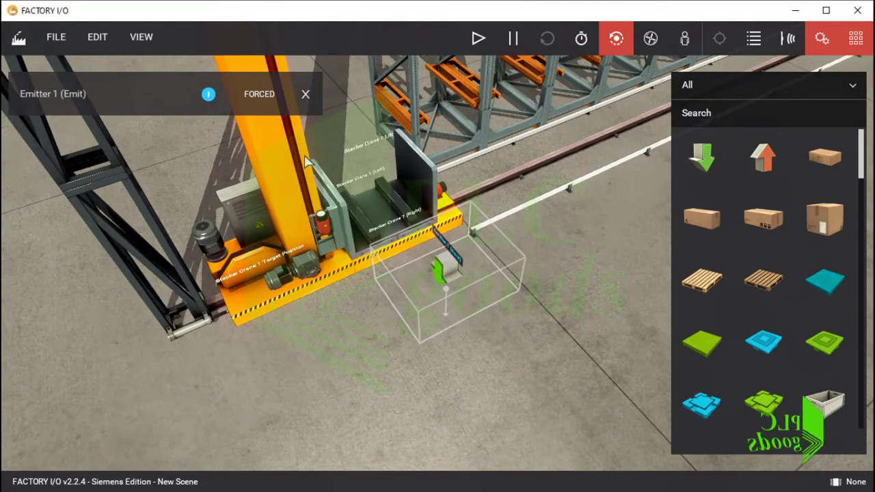
left_click(206, 96)
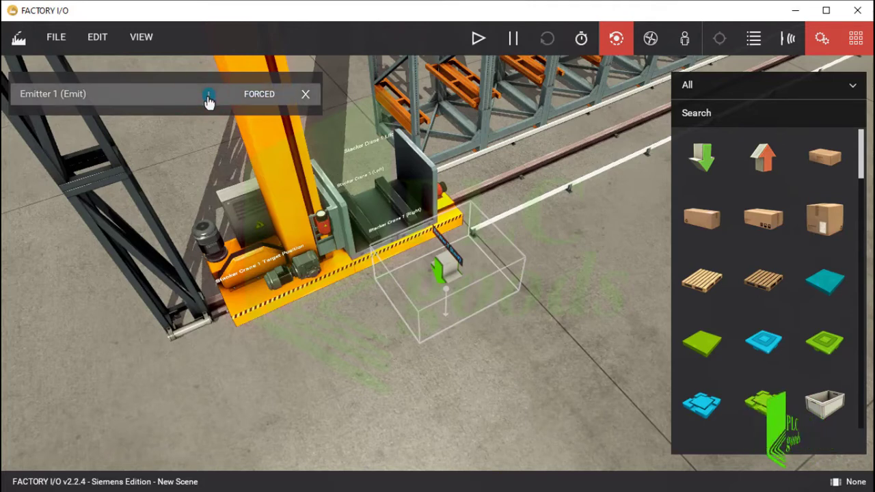
left_click(385, 232)
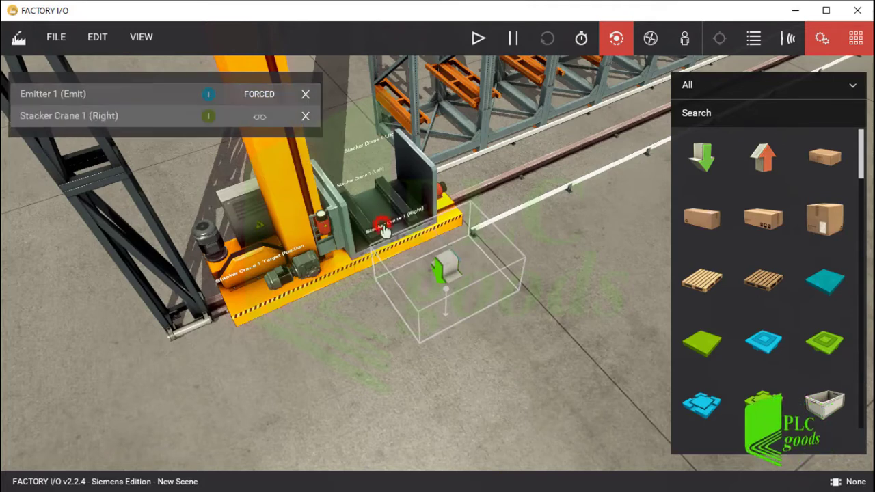
left_click(352, 183)
left_click(356, 155)
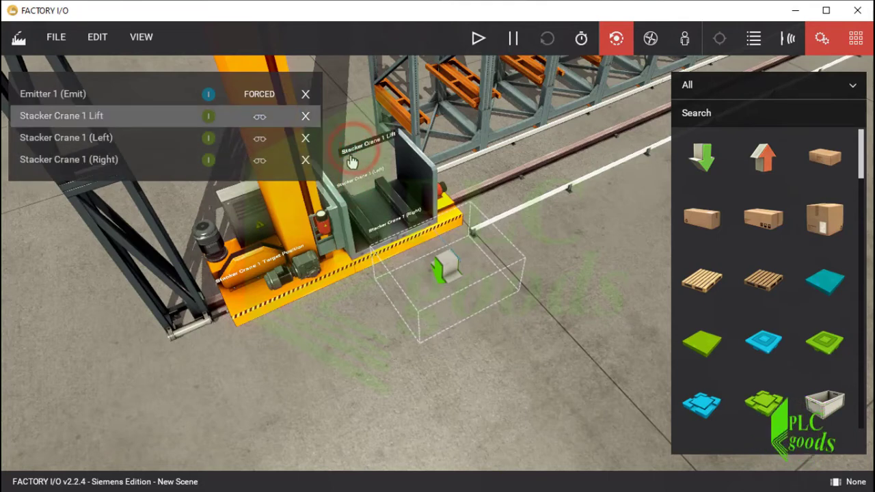
left_click(254, 273)
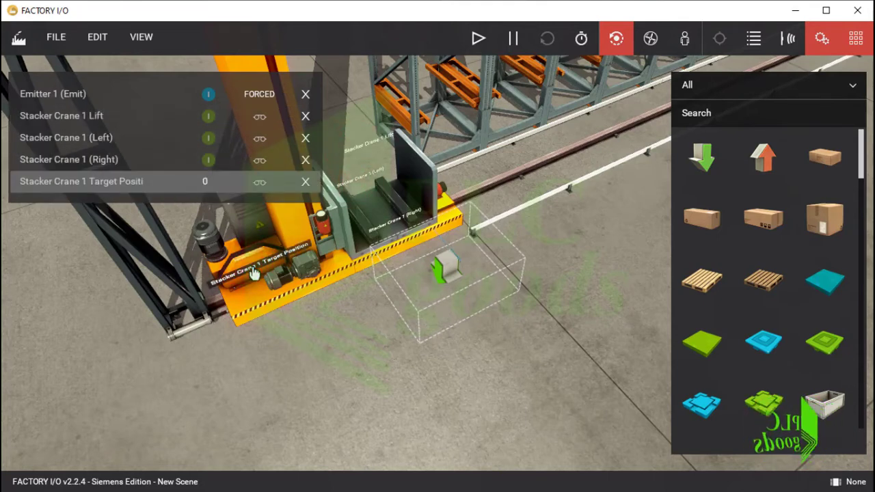
Compare the scene's sensor tags with its actuator tags by toggling their visibility
left_click(790, 40)
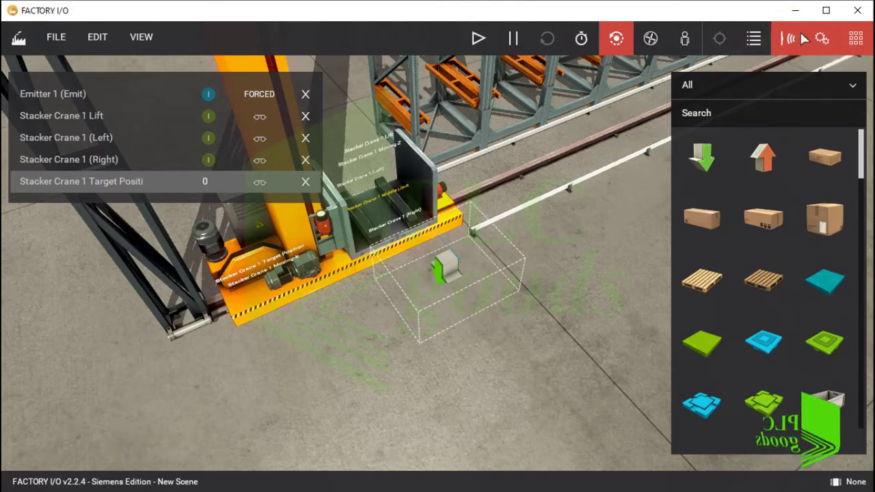
left_click(821, 39)
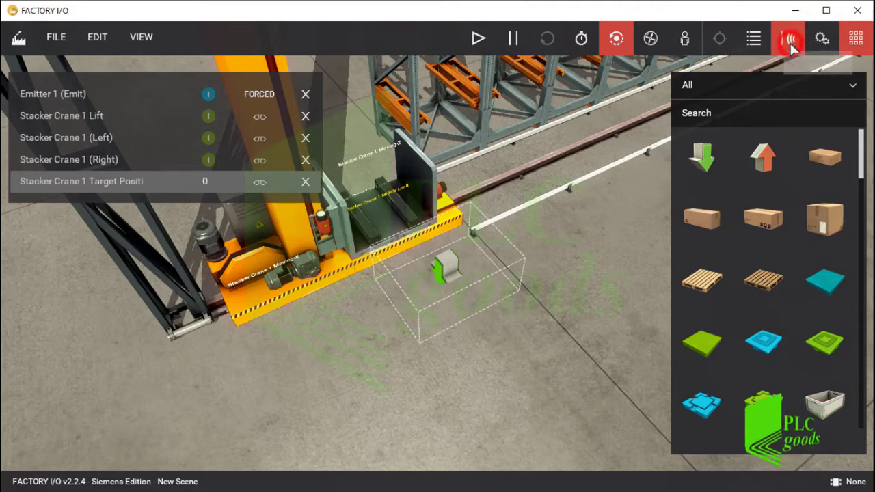
left_click(821, 39)
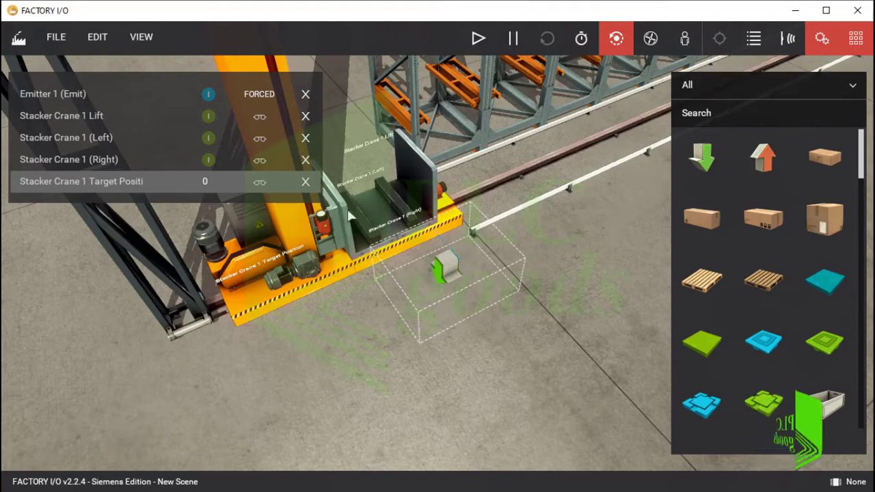
Run the simulation, extend the crane's forks right, emit a loaded pallet onto them and retract the forks
left_click(478, 38)
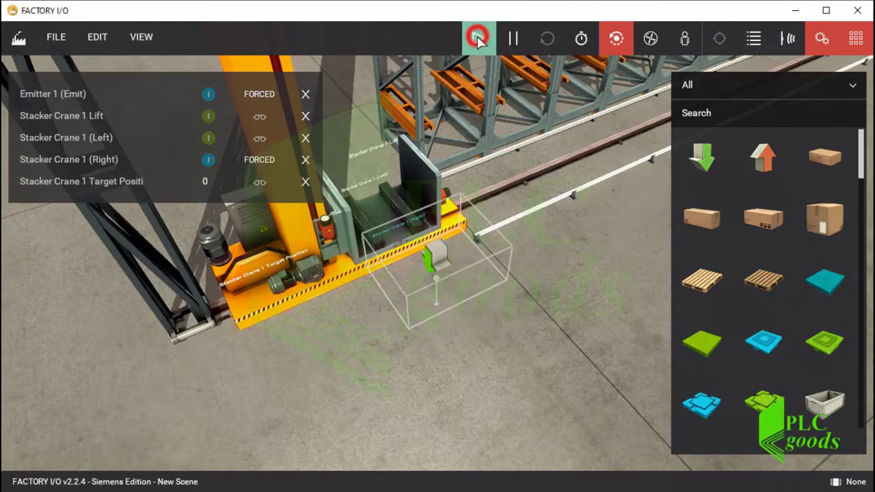
left_click(208, 162)
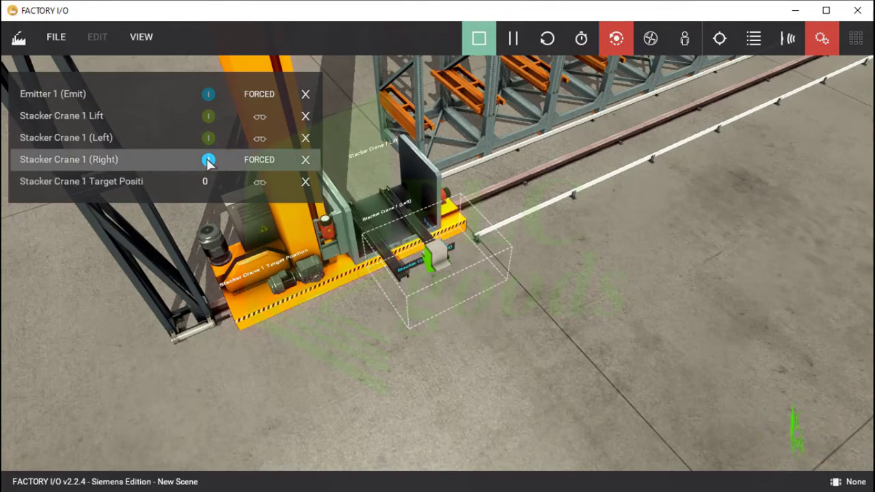
left_click(208, 94)
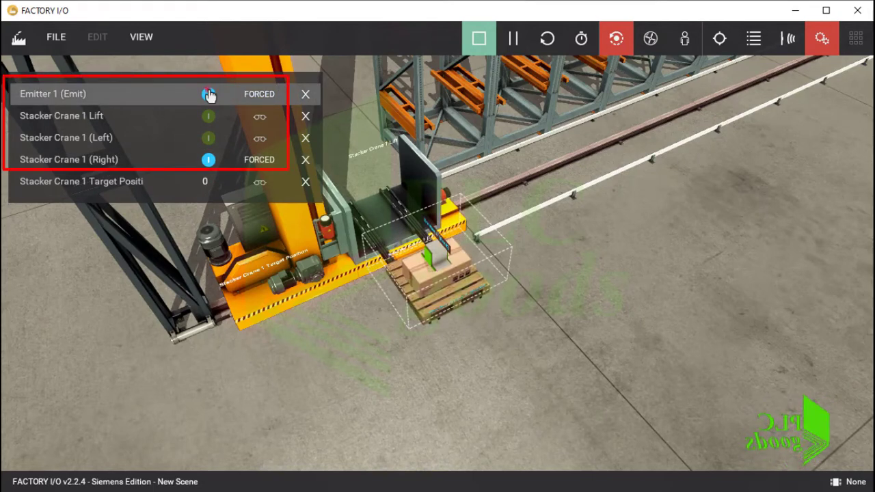
left_click(210, 161)
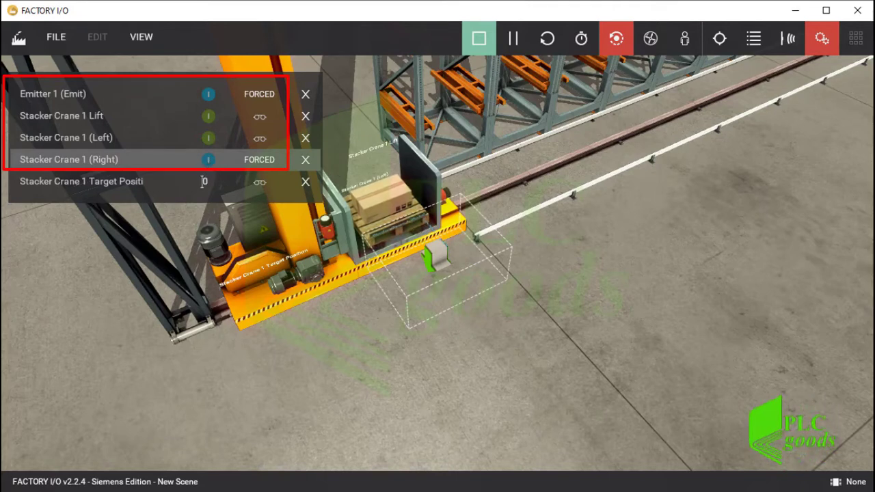
Force the stacker crane's target position to 3 and follow the crane to that rack position with a close view
left_click(204, 182)
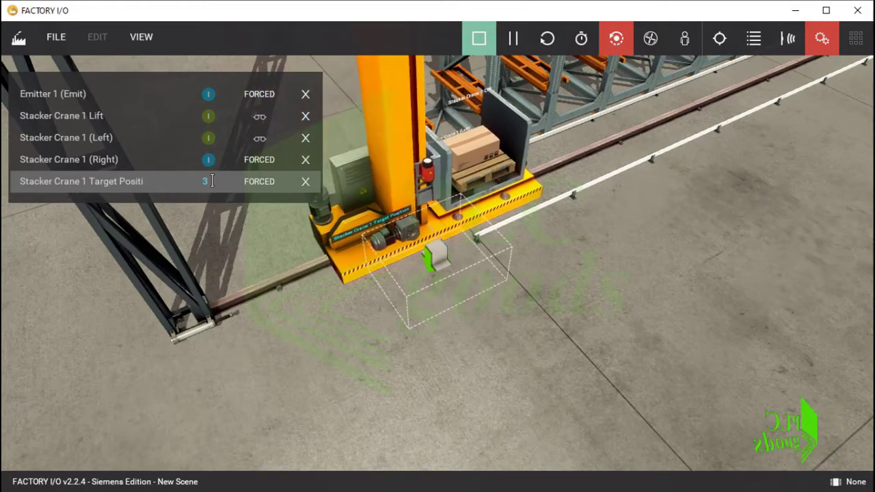
key("d")
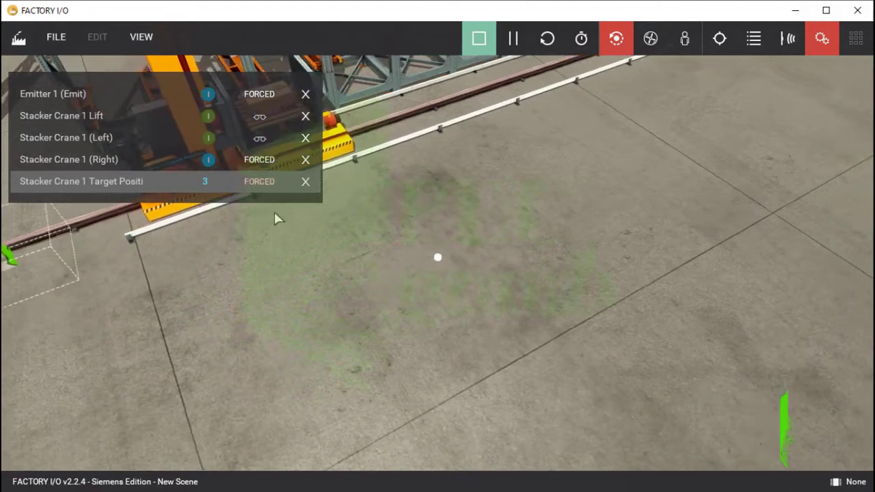
key("d")
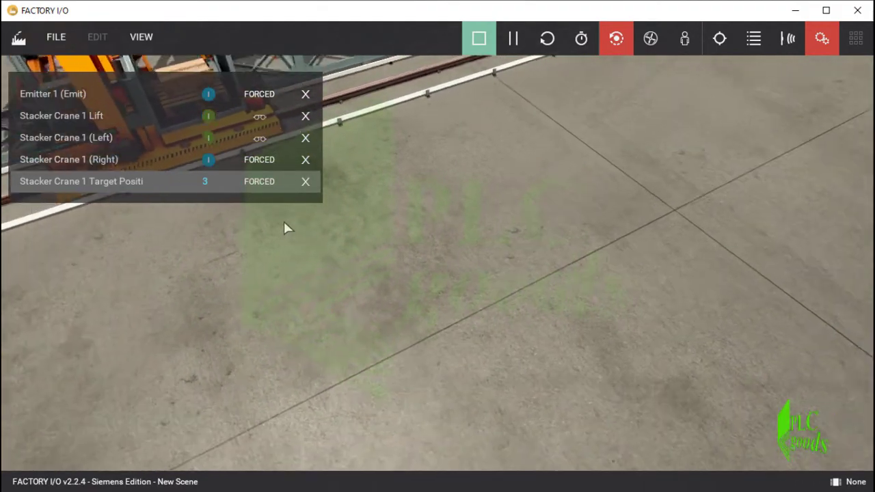
right_click_drag(284, 221, 53, 322)
scroll(487, 270, "up", 2)
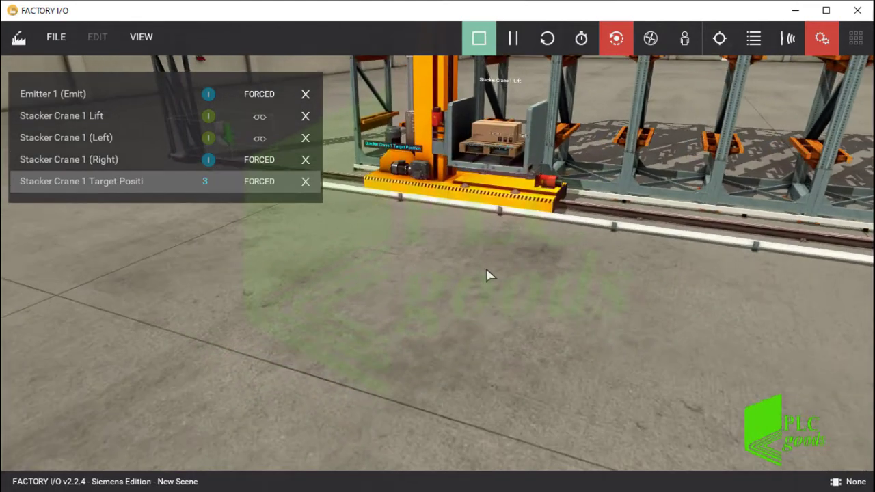
scroll(487, 271, "up", 5)
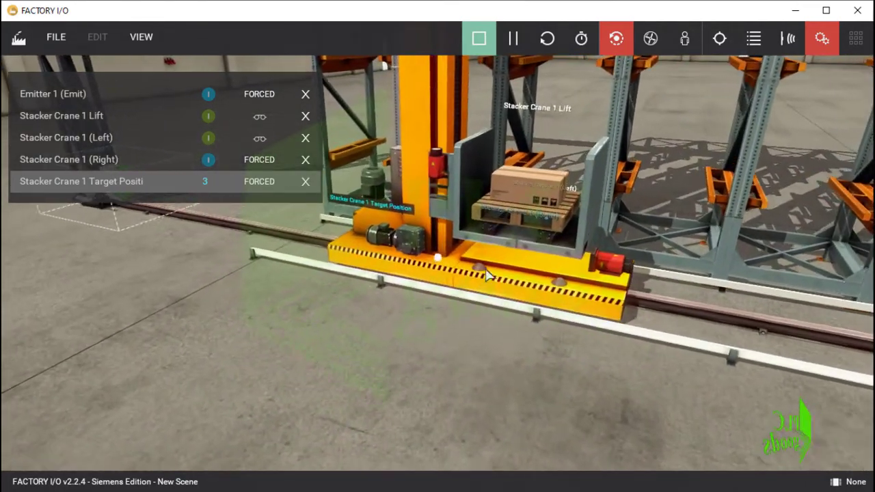
scroll(487, 274, "up", 4)
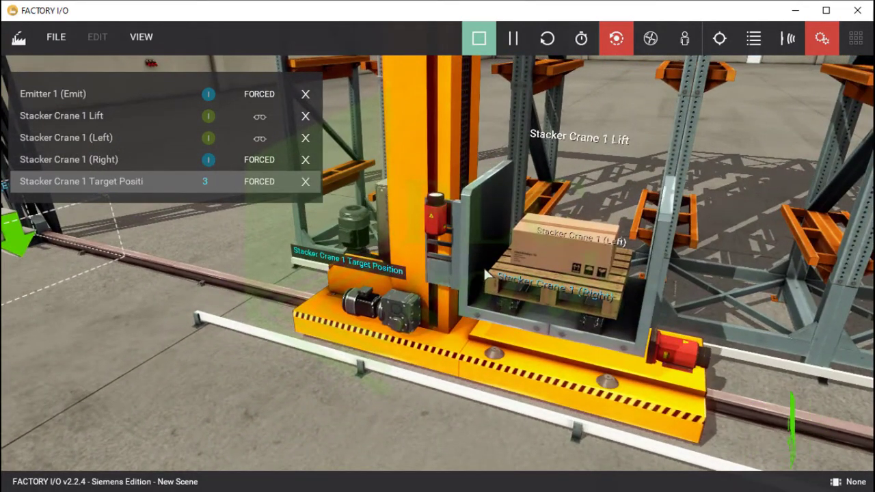
Store the pallet in the rack by raising the lift, extending the forks left, lowering the lift and retracting the forks
left_click(208, 118)
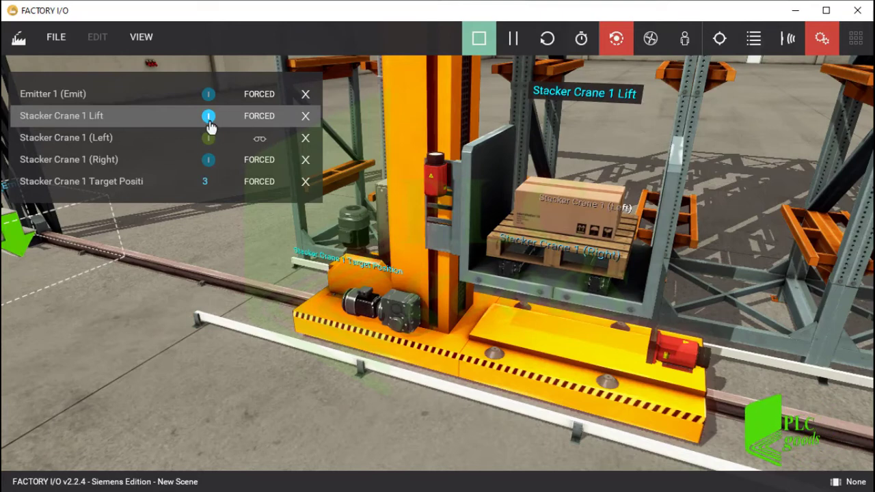
left_click(207, 138)
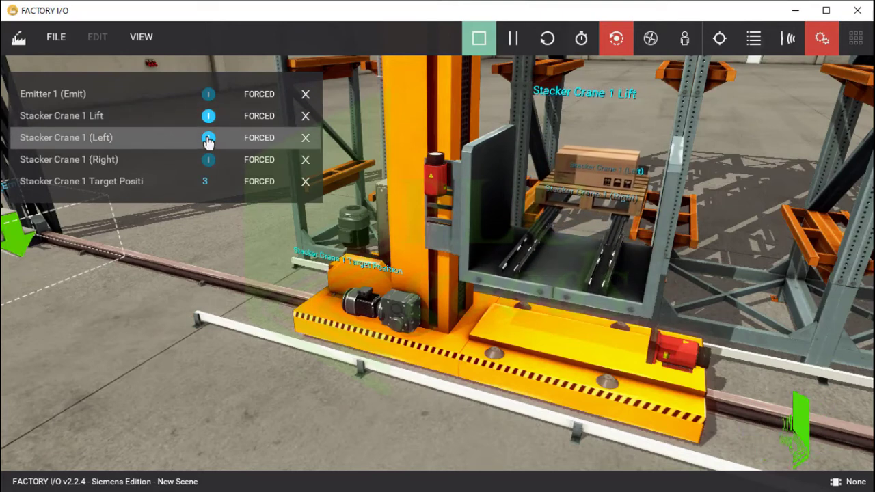
left_click(209, 117)
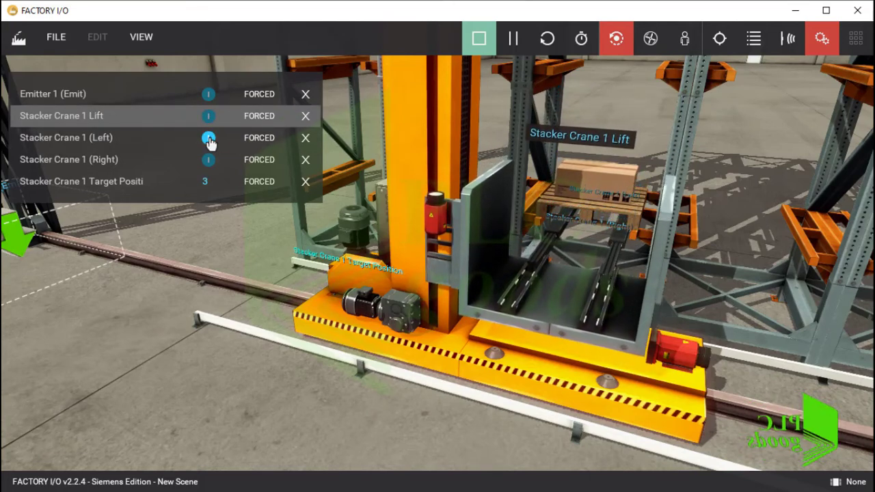
left_click(208, 138)
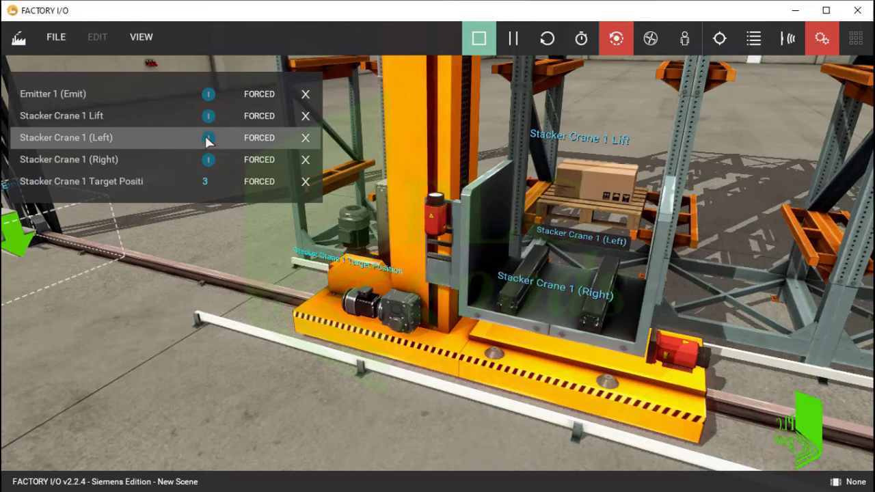
Force the stacker crane's target position to 55 and follow the crane back to the loading end of the rack
left_click(205, 181)
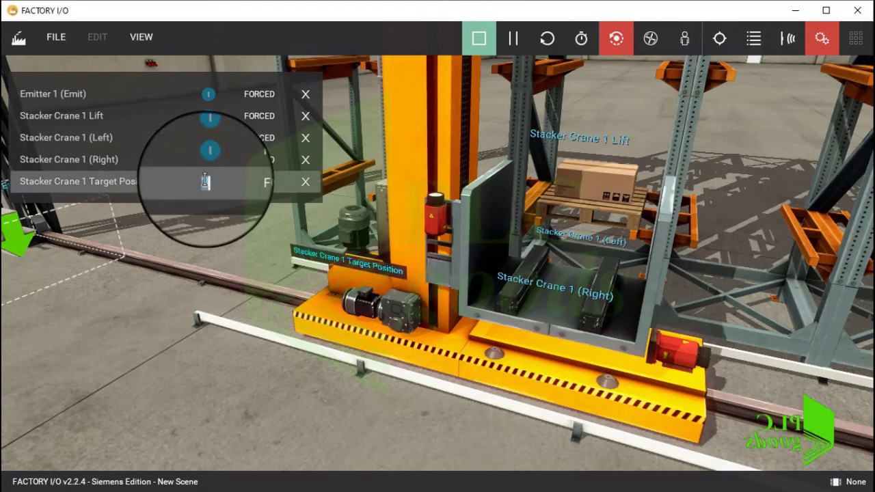
type("0")
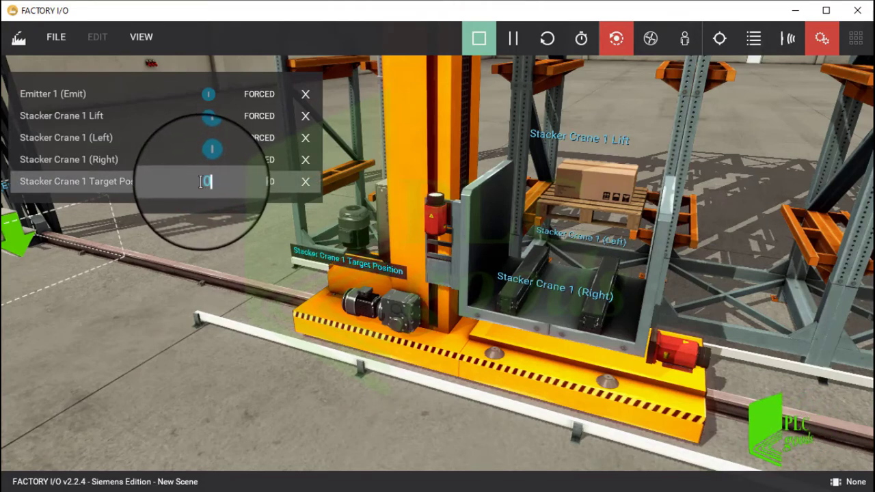
left_click(202, 181)
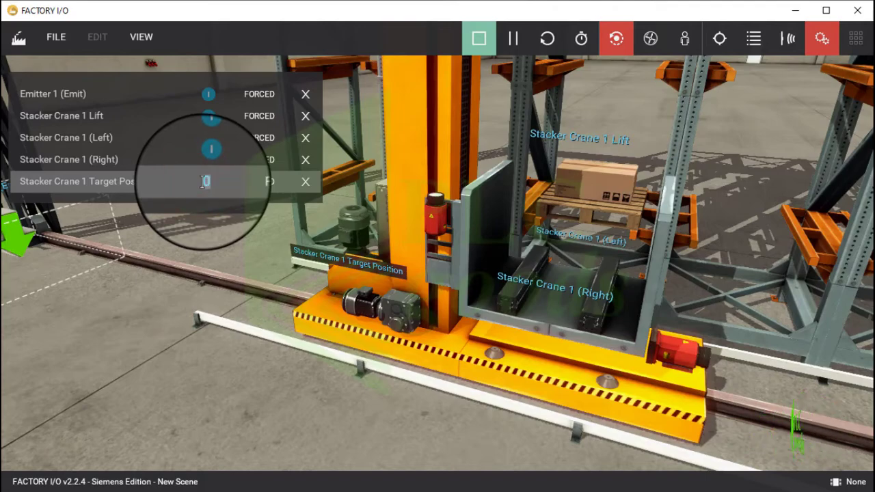
type("5")
key("Return")
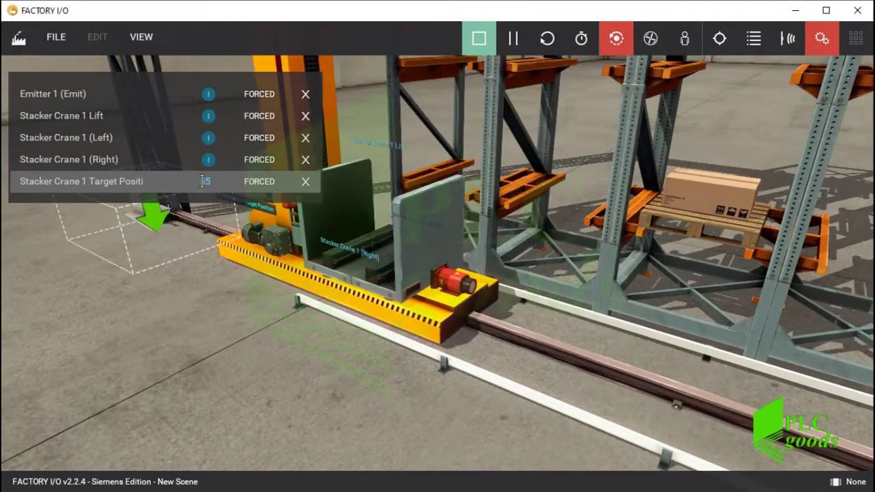
right_click_drag(205, 181, 532, 244)
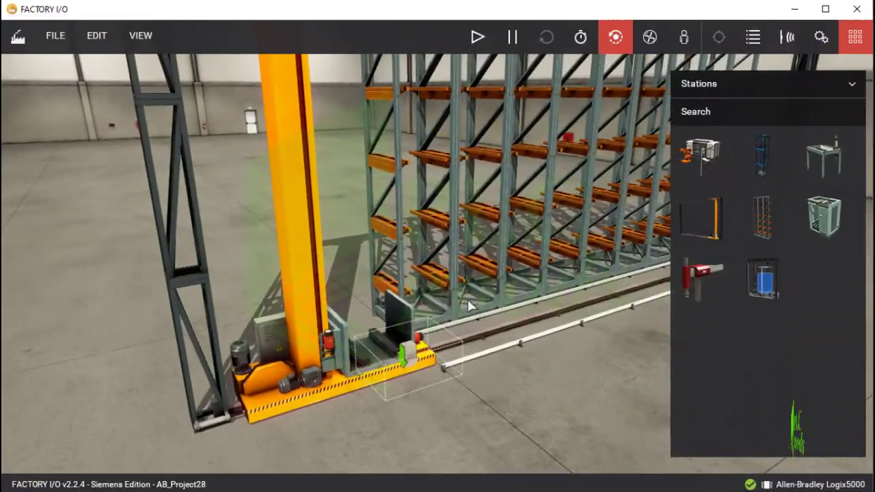
Place an upright column from the operator parts beside the stacker crane and mount an electric switchboard on it
left_click(738, 82)
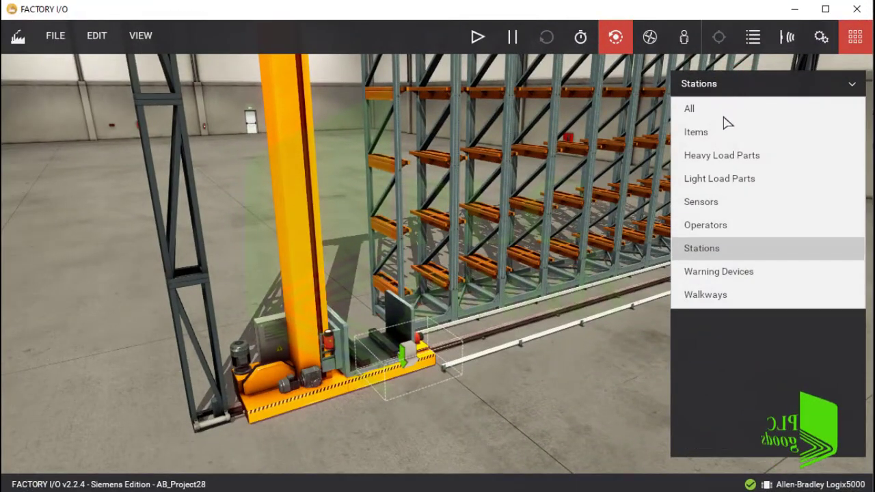
left_click(697, 227)
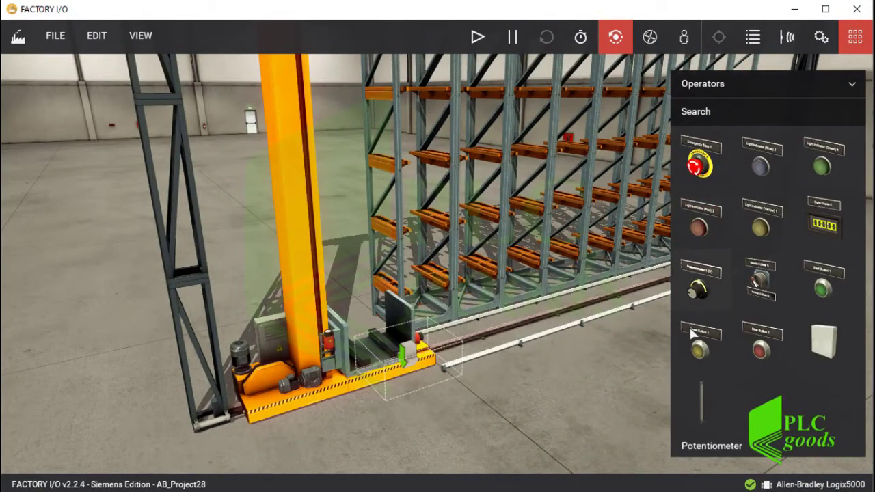
left_click_drag(696, 393, 331, 414)
scroll(327, 409, "up", 2)
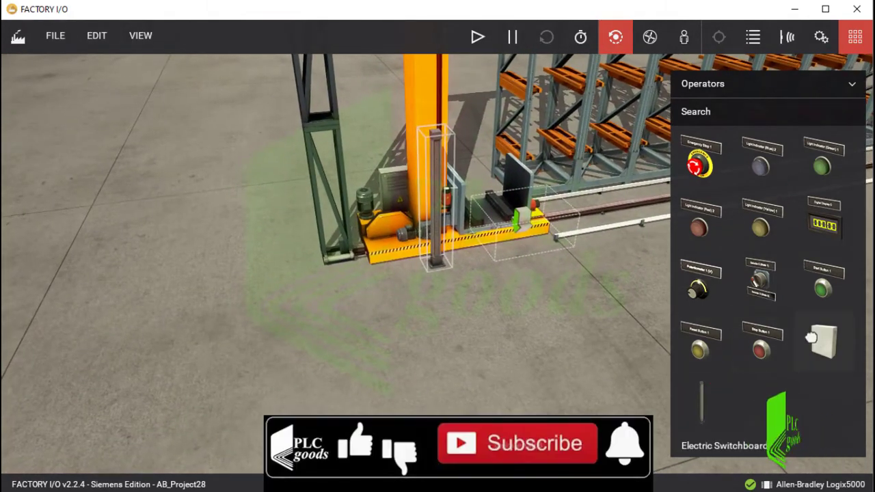
left_click_drag(824, 339, 437, 173)
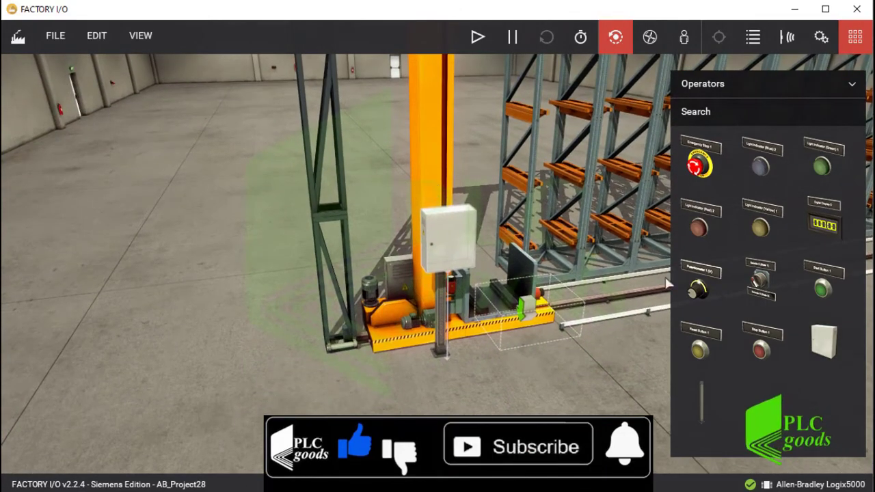
Mount a potentiometer on the left side of the switchboard's front and a digital display directly above it
left_click_drag(691, 288, 438, 232)
scroll(439, 233, "up", 5)
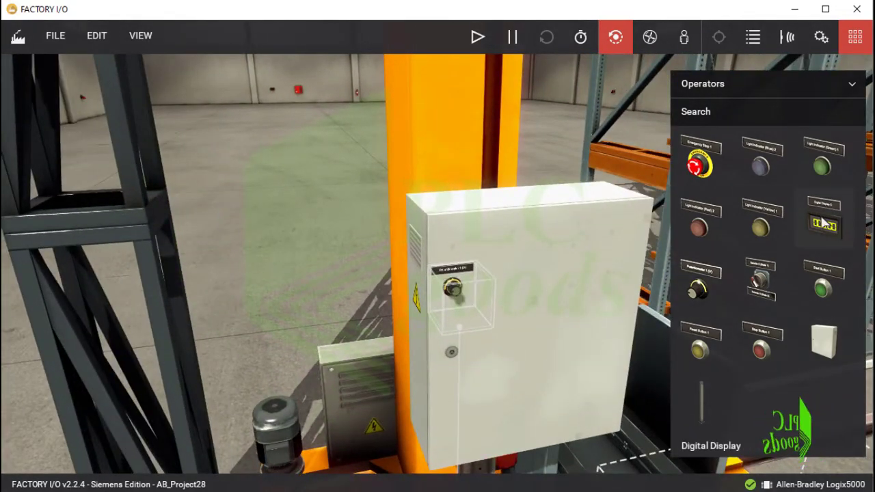
left_click_drag(824, 222, 471, 248)
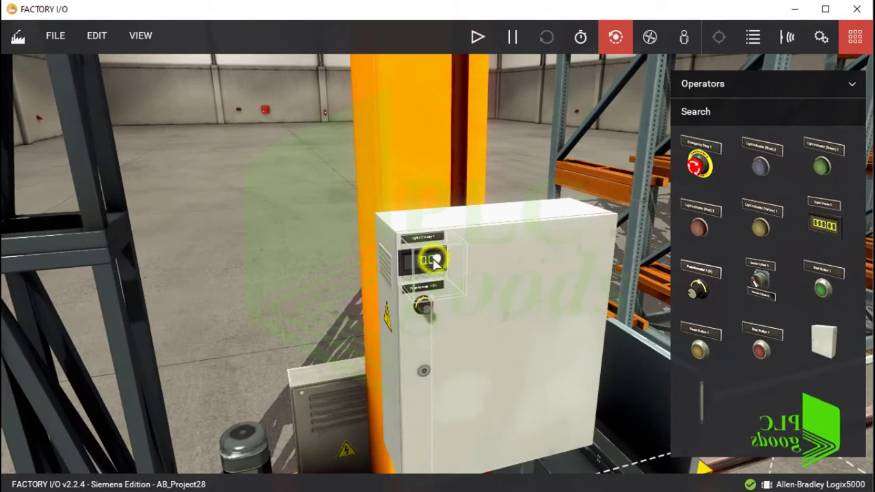
Set the digital display's configuration to Integer
right_click(436, 262)
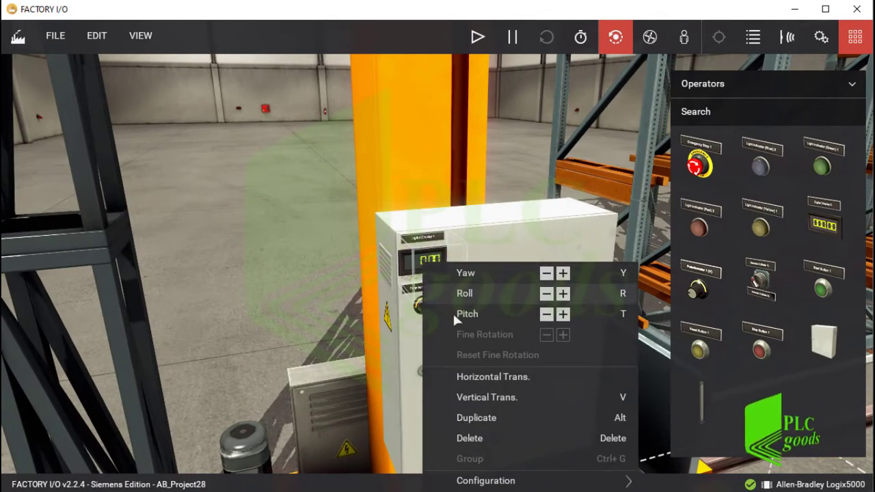
mouse_move(580, 484)
left_click(654, 480)
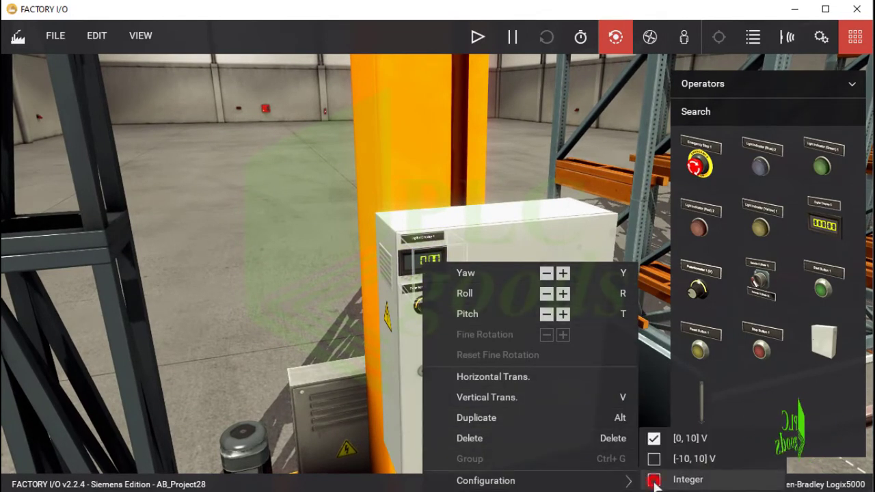
Duplicate the integer display twice, stacking the copies from the upper-right corner of the switchboard's front
right_click(431, 266)
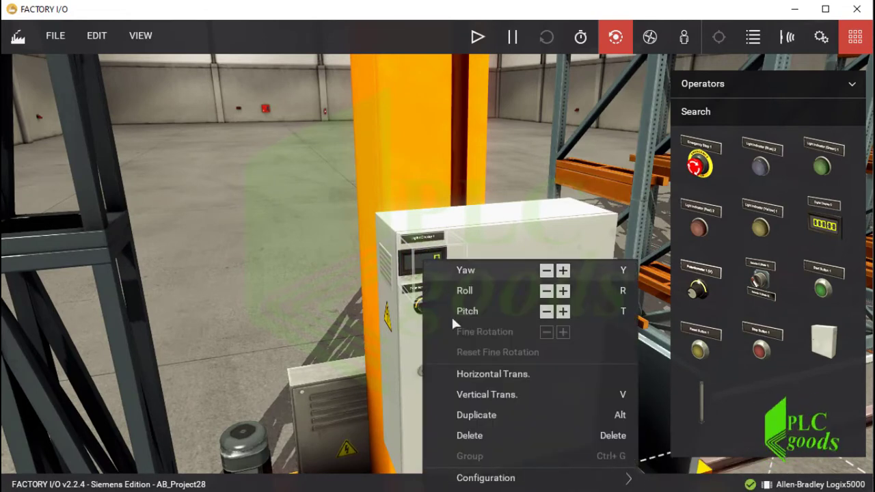
left_click(476, 415)
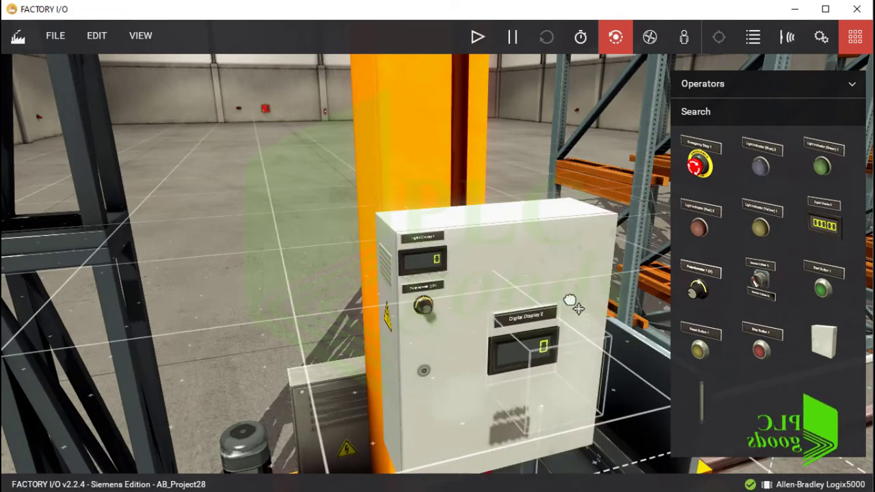
double_click(598, 244)
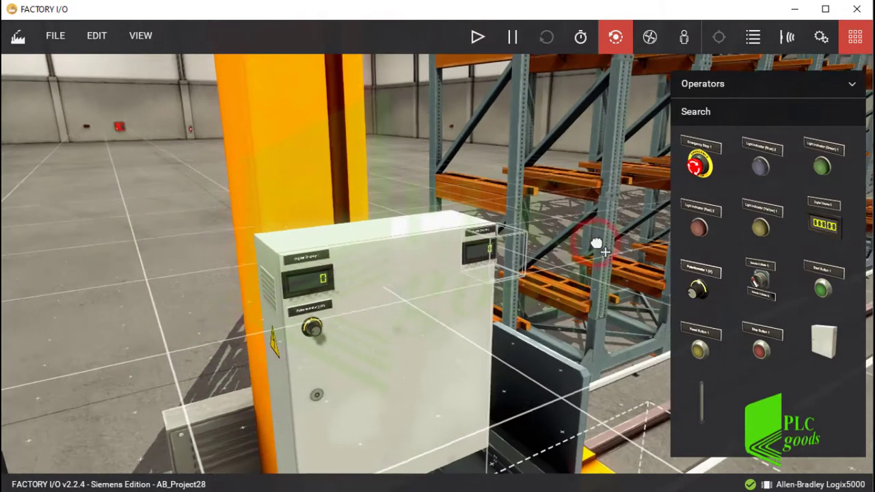
right_click(435, 267)
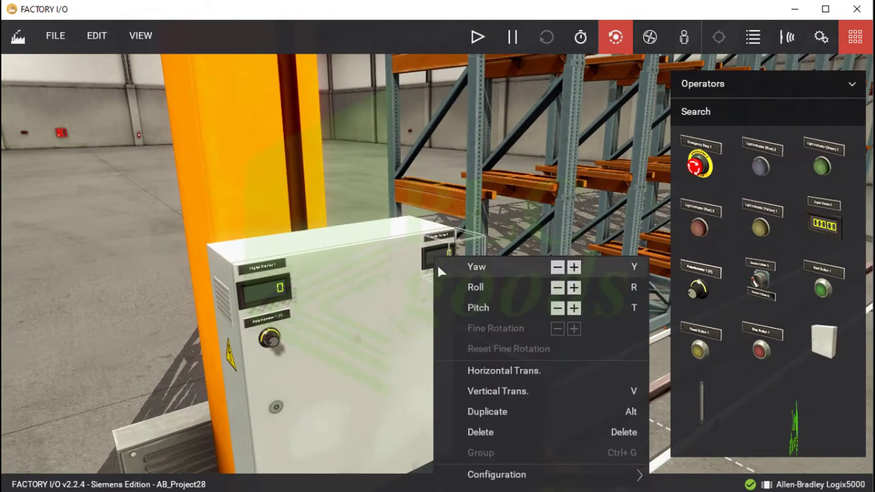
left_click(465, 412)
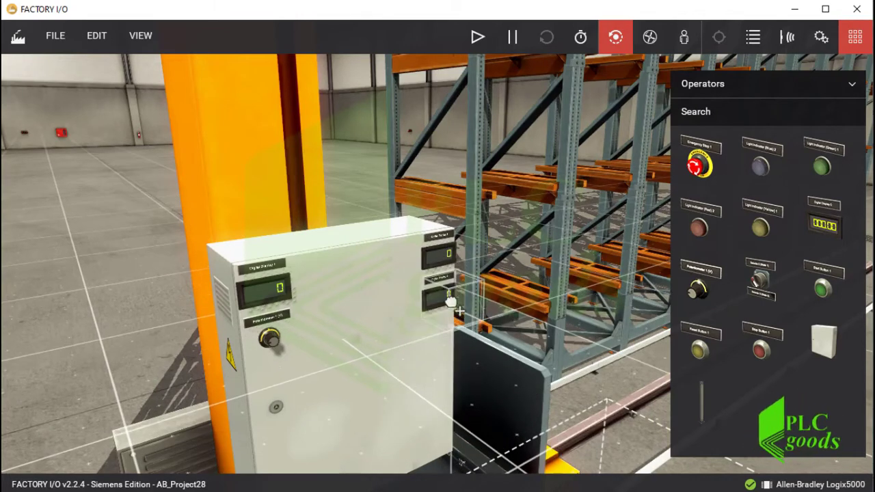
double_click(454, 309)
Duplicate the lowest display three more times to continue the vertical row of displays down the switchboard's right edge
right_click(430, 264)
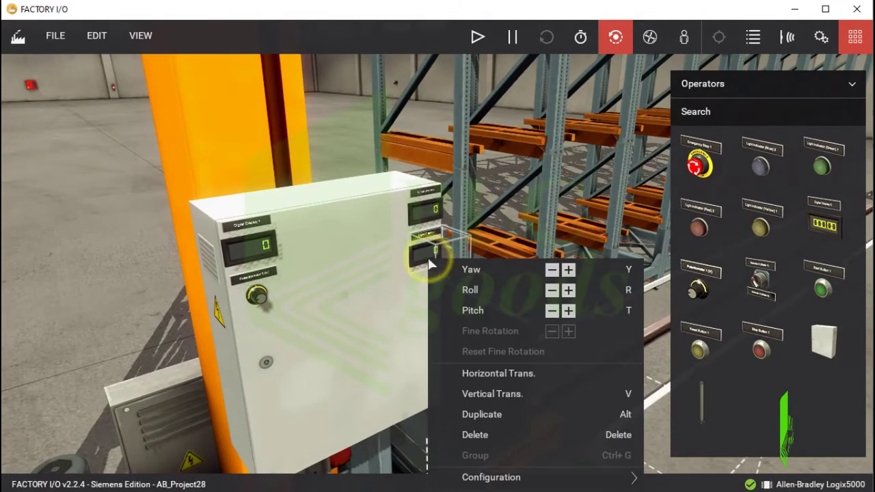
left_click(465, 414)
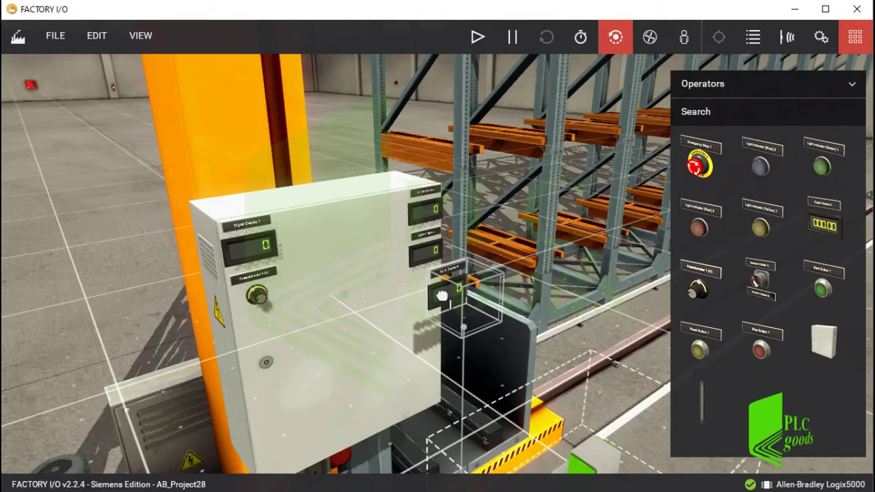
left_click(431, 293)
double_click(431, 293)
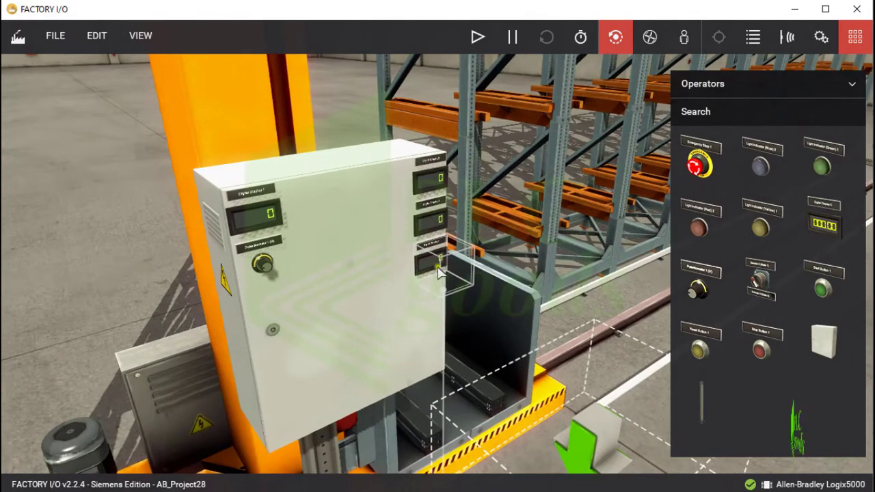
right_click(430, 263)
left_click(476, 194)
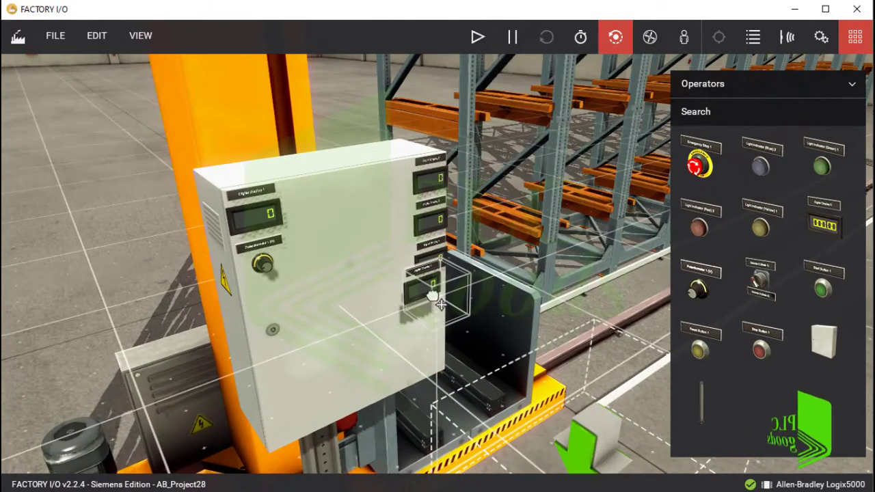
left_click(437, 317)
double_click(431, 290)
right_click(424, 260)
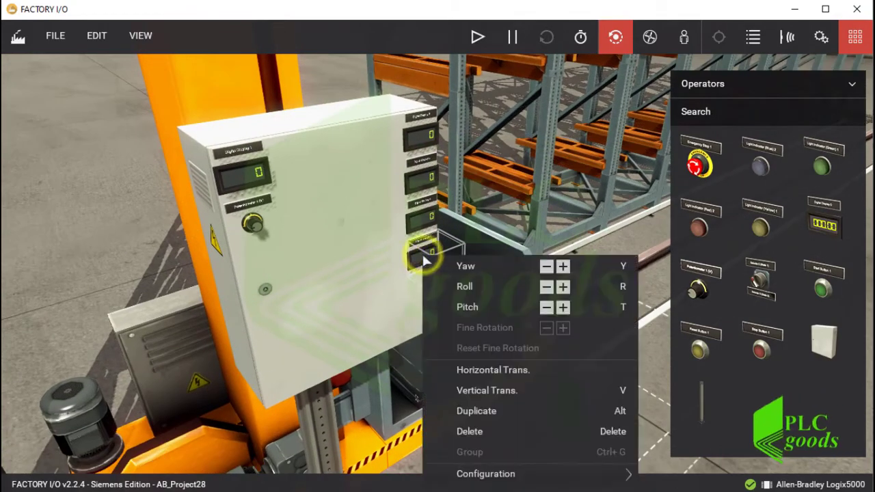
left_click(460, 410)
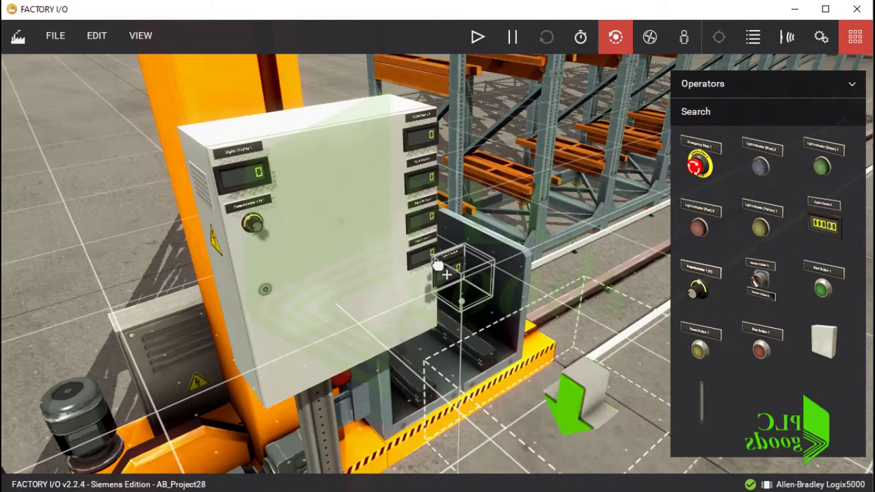
left_click(415, 286)
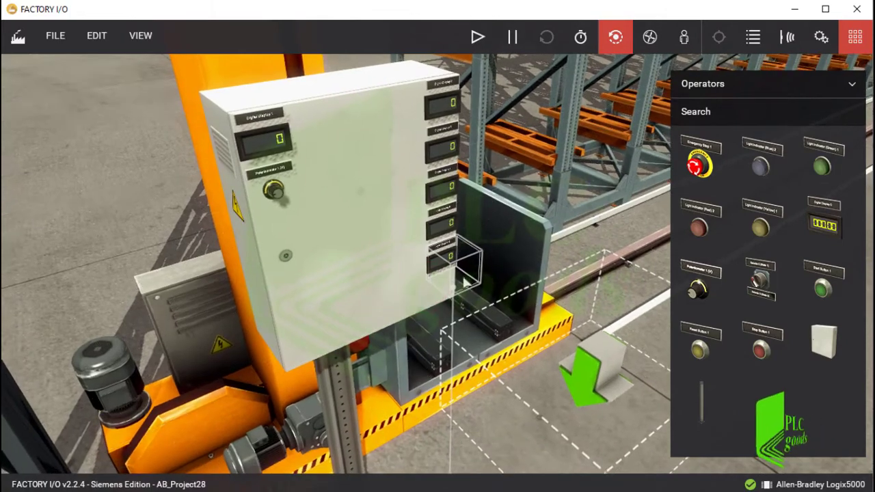
Mount a green start button and a red stop button along the switchboard's top edge between the displays
left_click_drag(814, 301, 509, 268)
left_click_drag(409, 240, 346, 133)
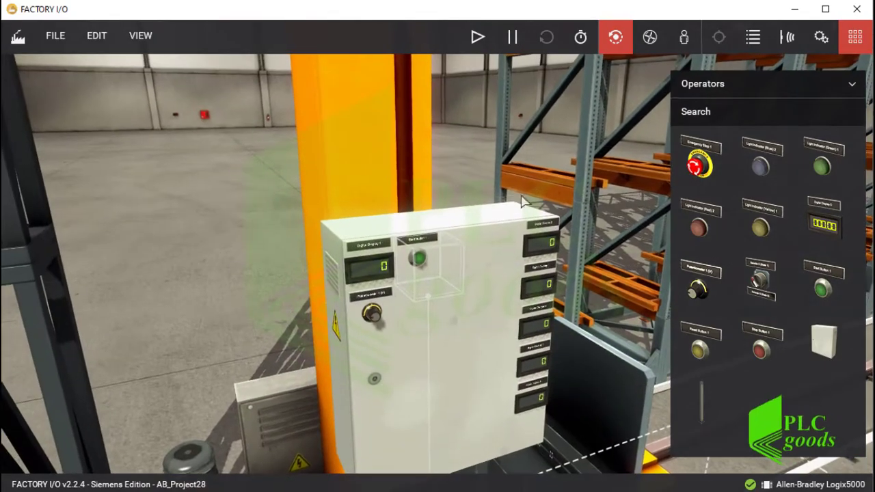
left_click_drag(764, 352, 475, 298)
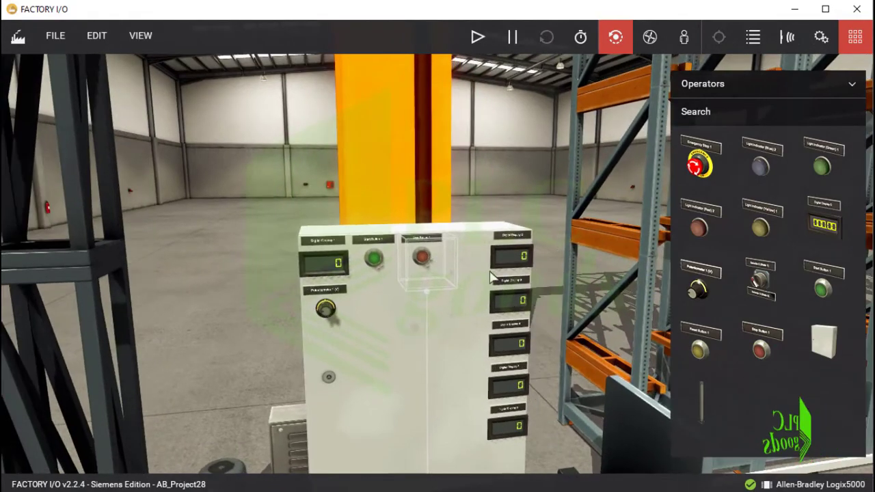
Move the five stacked displays inward from the switchboard's right edge, keeping them aligned in a vertical row
left_click_drag(507, 258, 496, 267)
left_click_drag(469, 293, 443, 304)
left_click(469, 311)
left_click(459, 298)
left_click(467, 304)
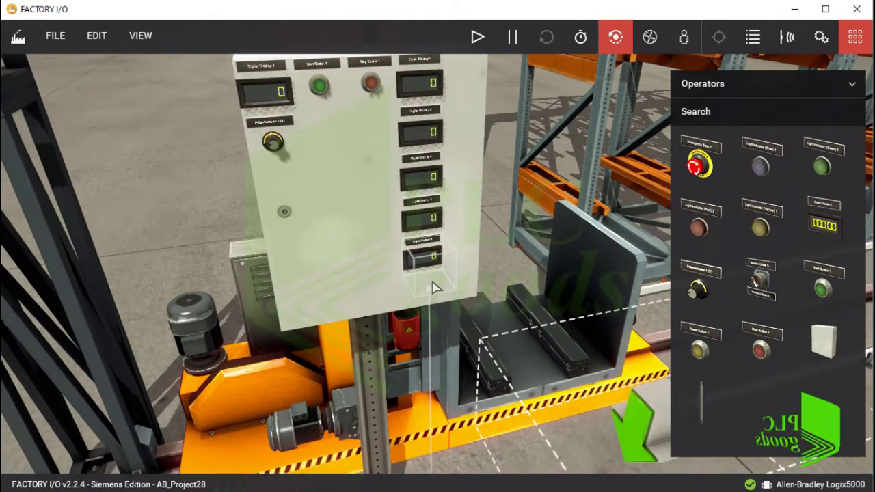
Show the actuator tags and rename the tag of the display above the potentiometer as Disp_Desired_Position
left_click(820, 39)
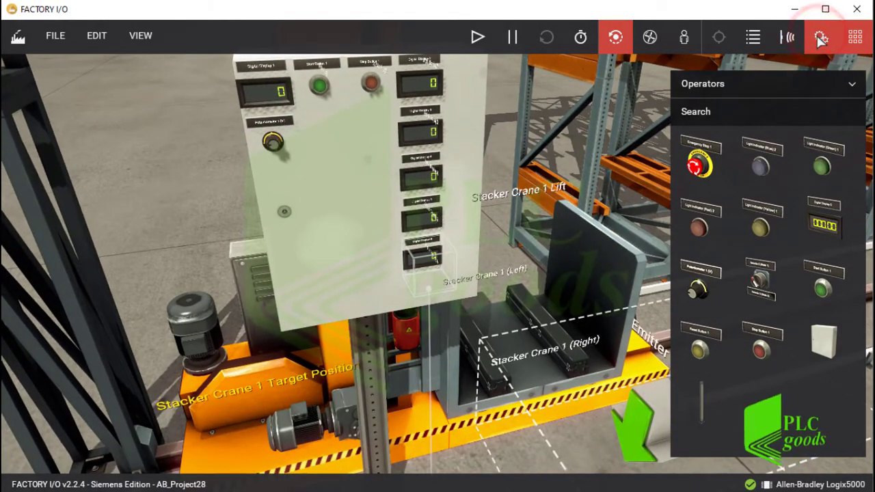
right_click_drag(479, 167, 598, 155)
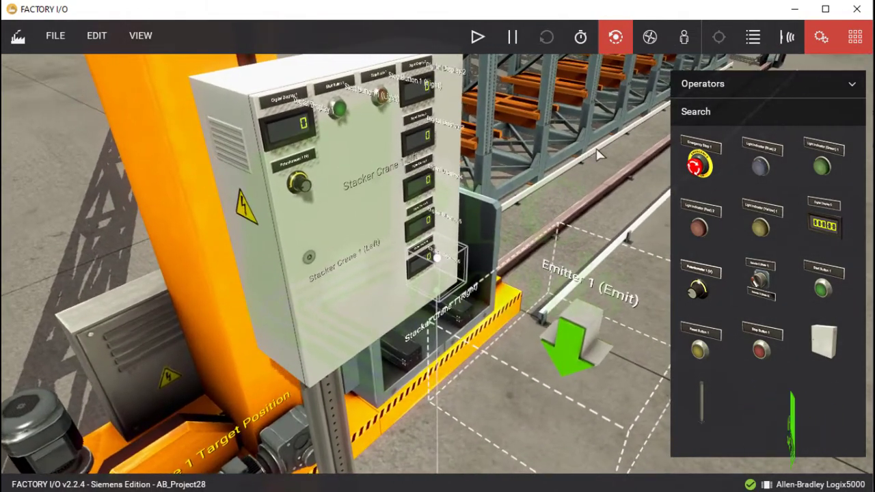
left_click(311, 111)
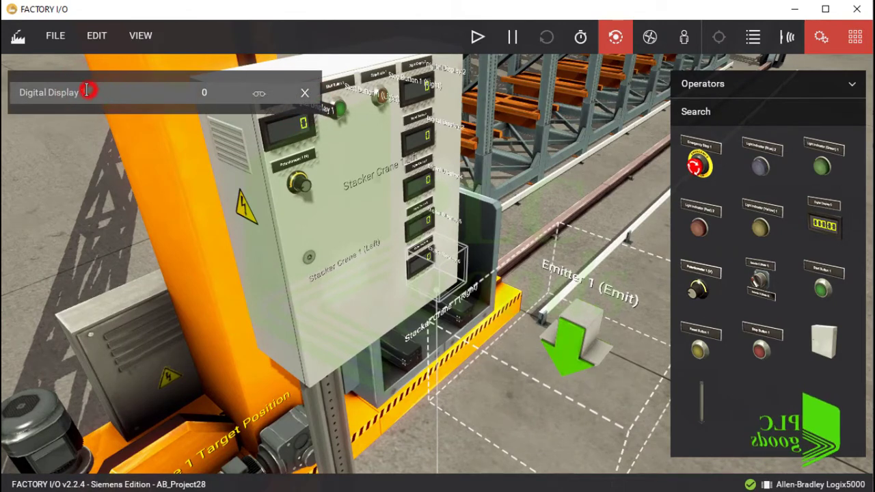
left_click(24, 96)
key("BackSpace")
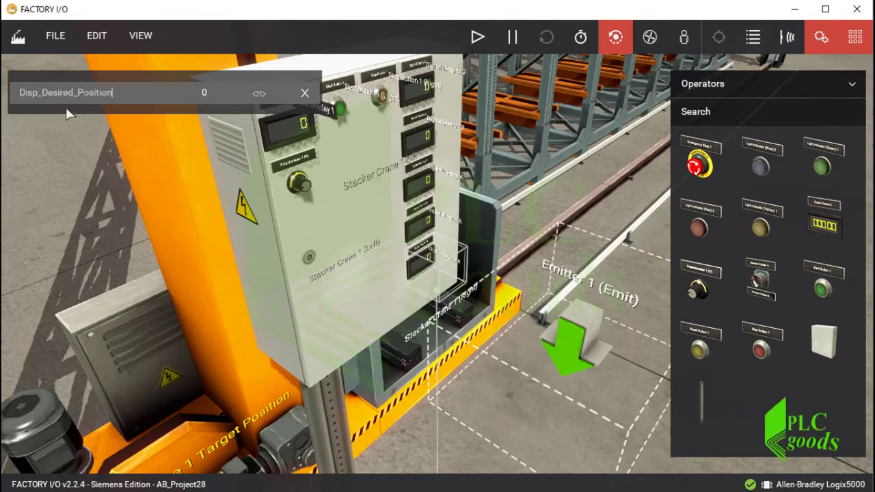
type("Disp_Desired_Position")
left_click(342, 137)
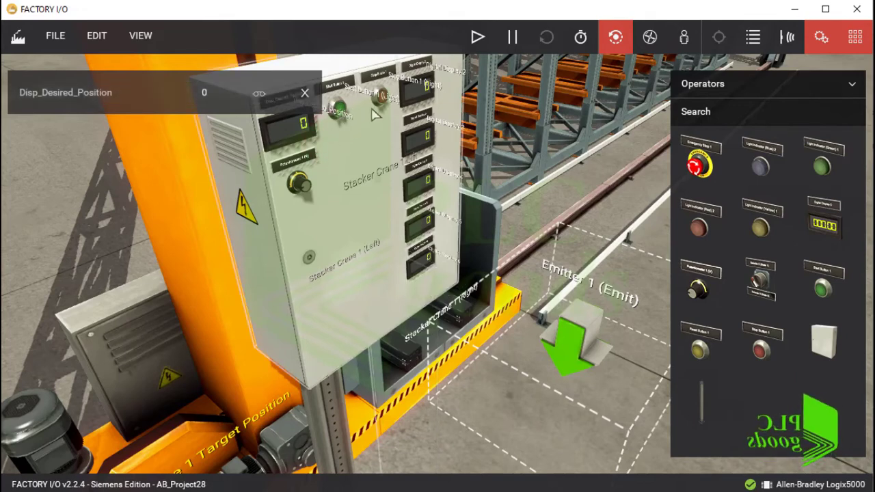
Rename the tag of the topmost display in the vertical row as Disp_Selected_Position
left_click(449, 73)
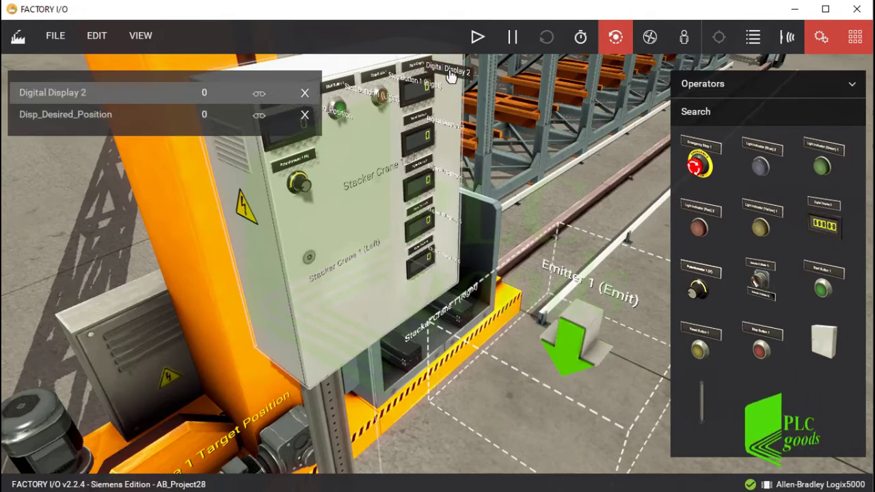
double_click(84, 94)
type("Disp_Selected_Position")
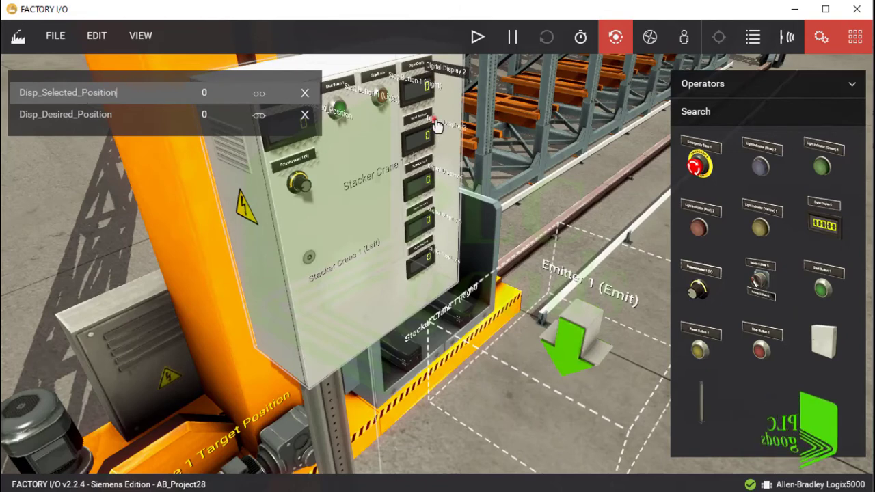
Rename the tag of the second display in the vertical row as Disp_Next_Position
left_click(436, 125)
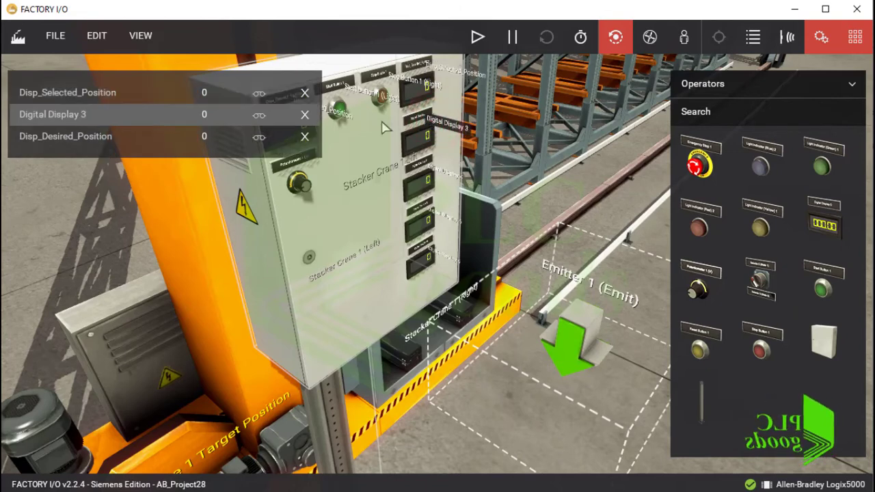
double_click(83, 115)
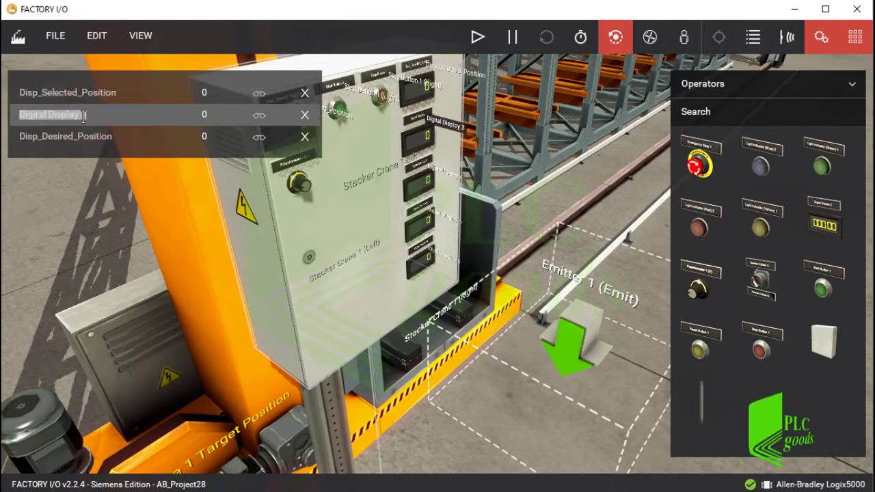
type("Disp_Next_Position")
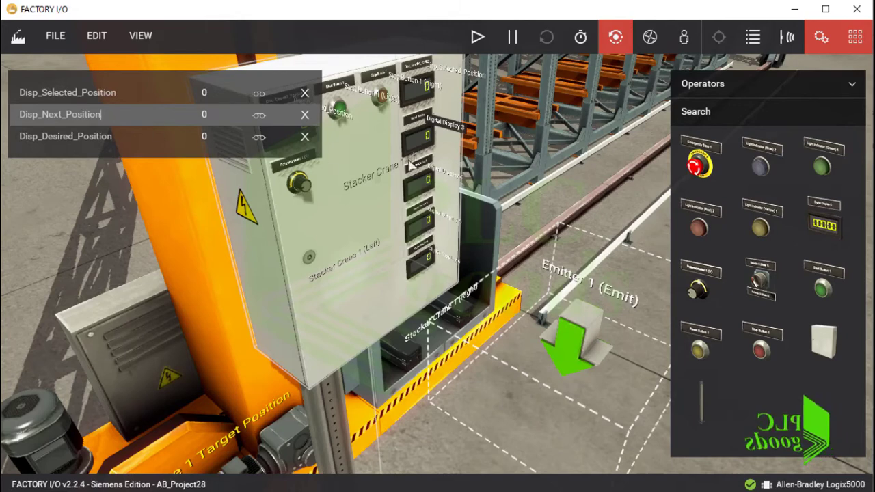
Rename the tag of the third display in the vertical row as Disp_3th_Position
left_click(439, 168)
double_click(91, 118)
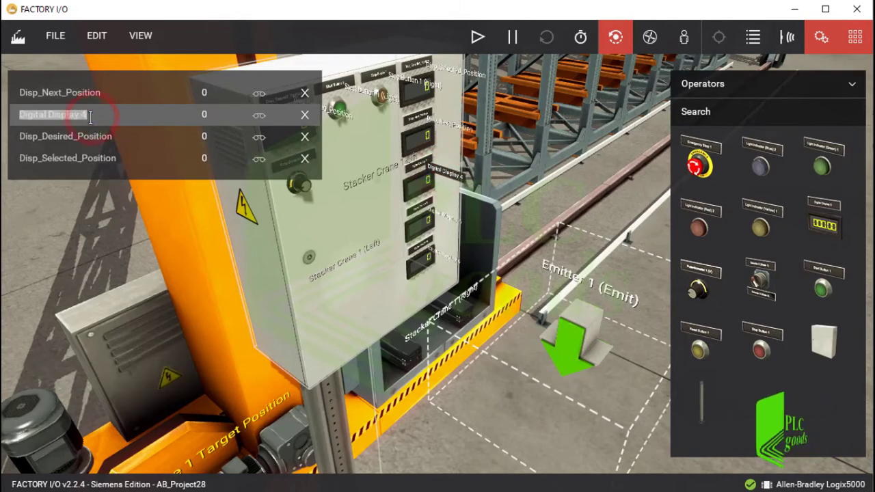
type("Disp_3th_Position")
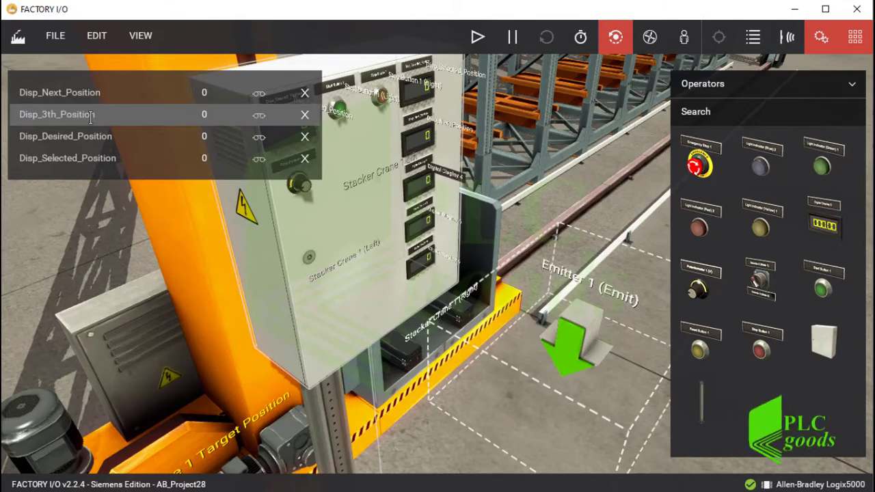
Rename the tag of the fourth display in the vertical row as Disp_4th_Position, reusing the third display's name
left_click(440, 214)
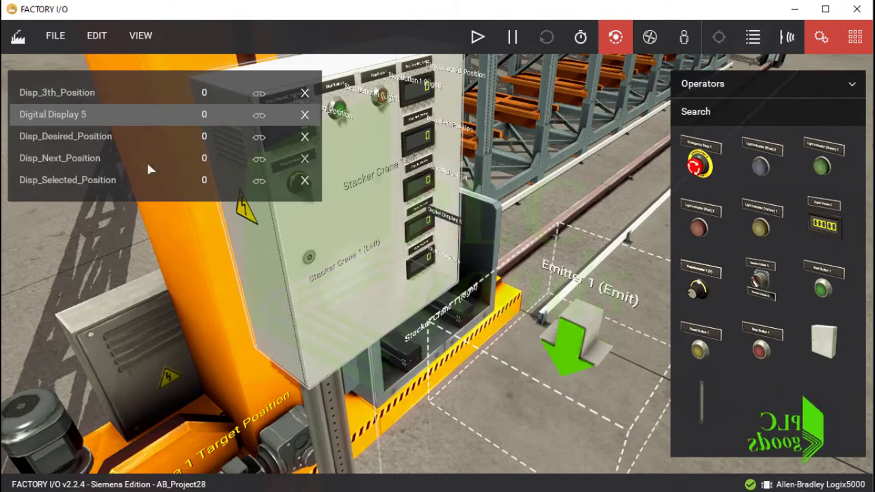
double_click(92, 117)
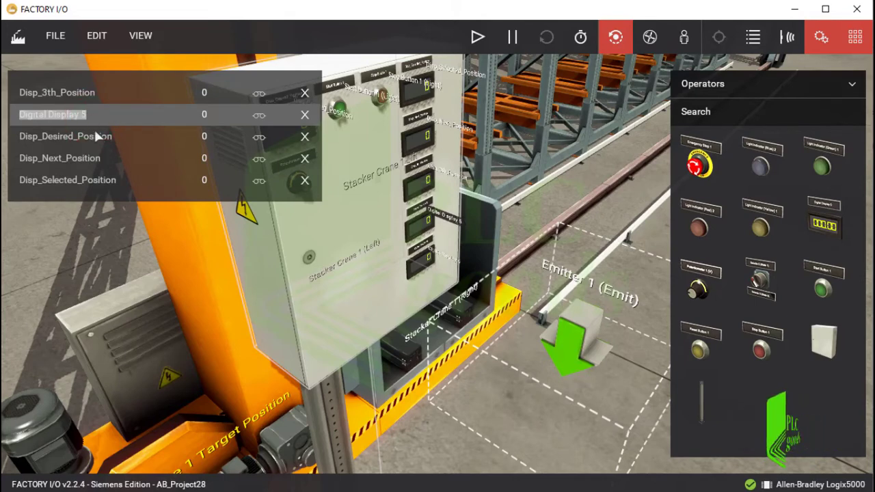
left_click(90, 94)
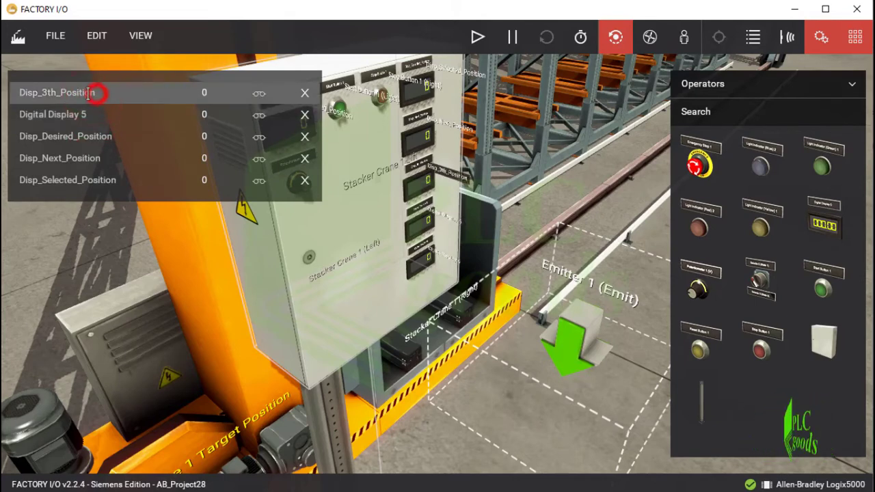
double_click(89, 94)
key("ctrl+c")
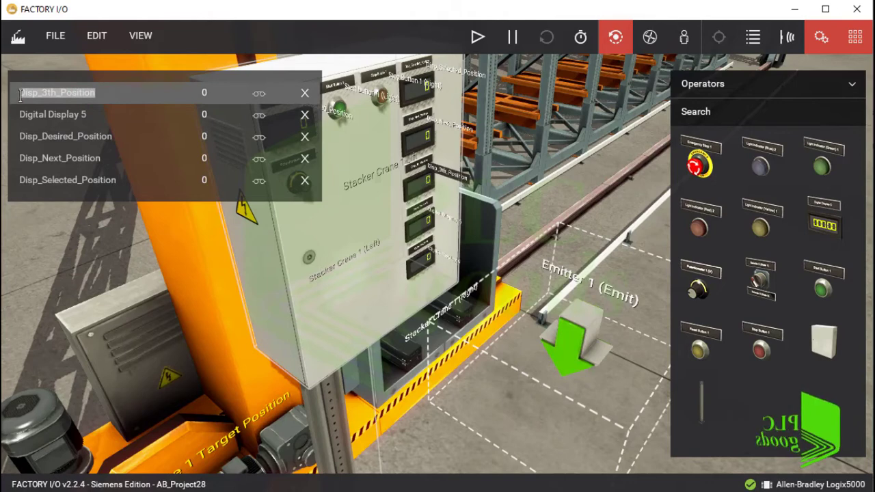
left_click(75, 114)
key("ctrl+v")
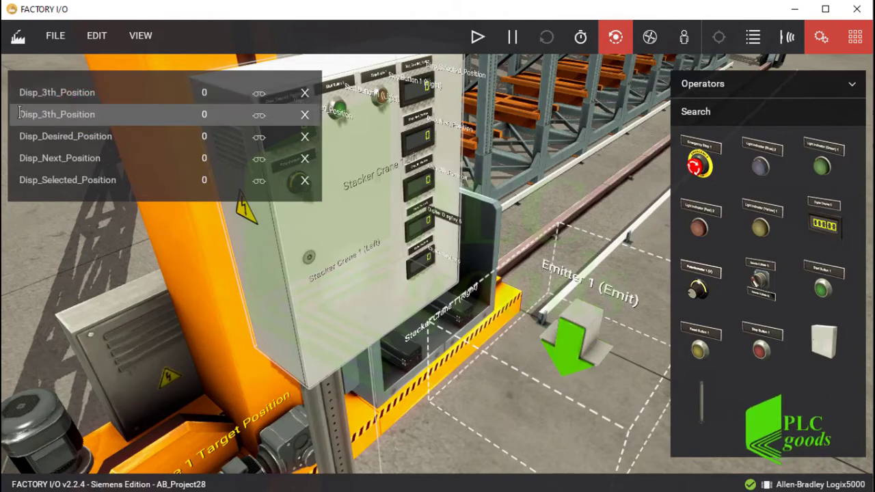
Rename the tag of the lowest display in the vertical row as Disp_5th_Position, reusing the copied name
left_click(444, 254)
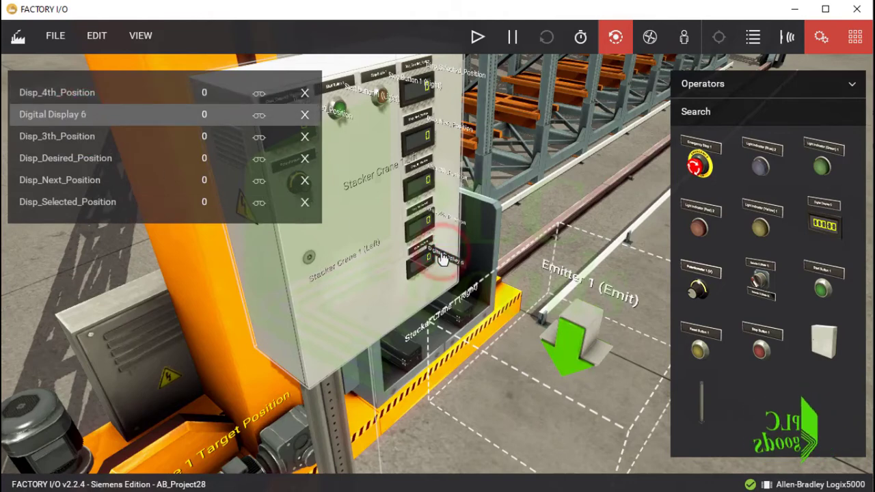
left_click(69, 114)
key("ctrl+v")
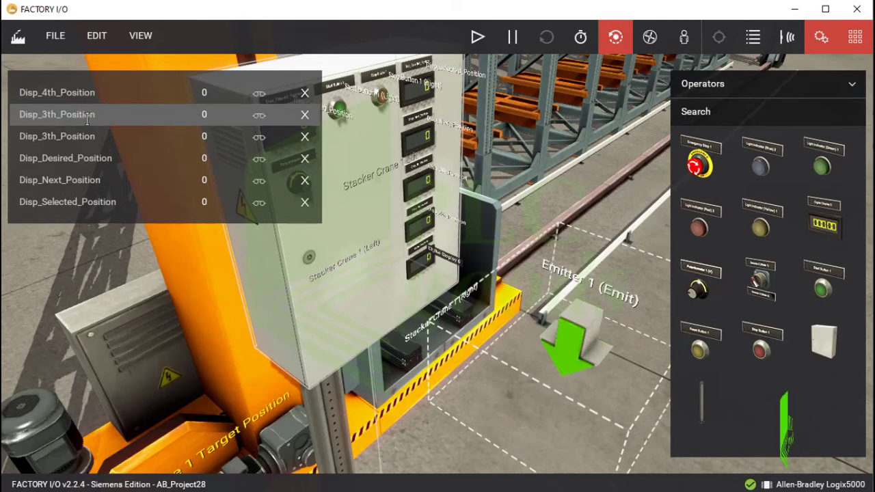
left_click(46, 113)
key("BackSpace")
type("2")
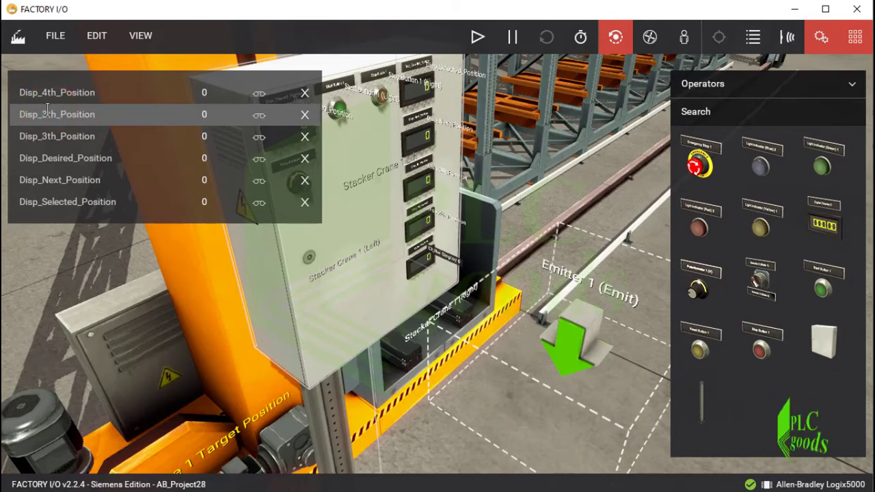
key("BackSpace")
type("5")
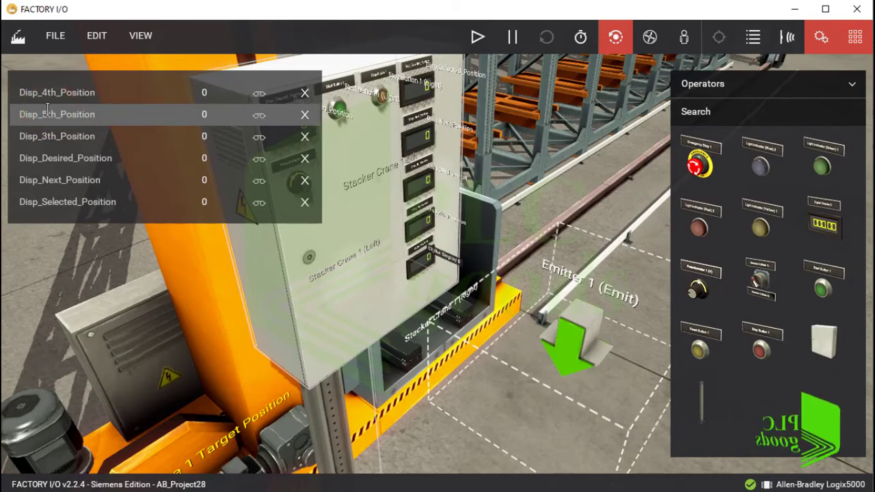
Remove all the display tags from the floating tag list over the scene
left_click(305, 202)
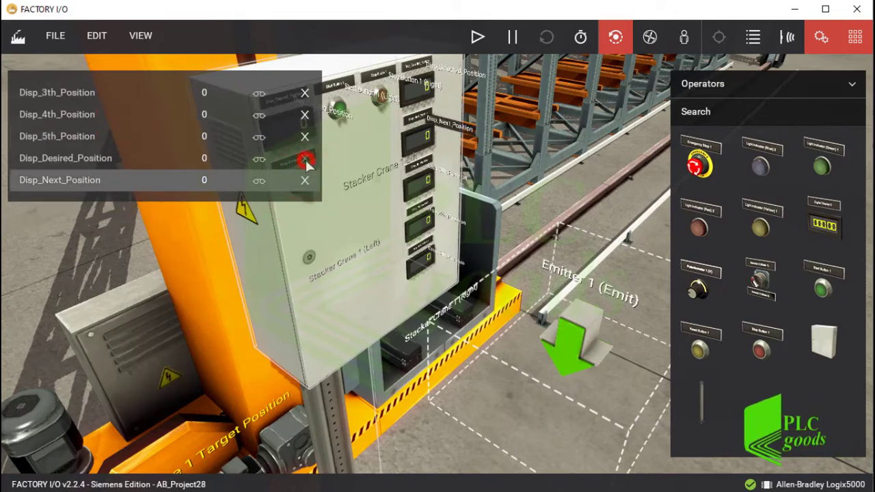
left_click(305, 160)
left_click(305, 136)
left_click(305, 136)
left_click(305, 114)
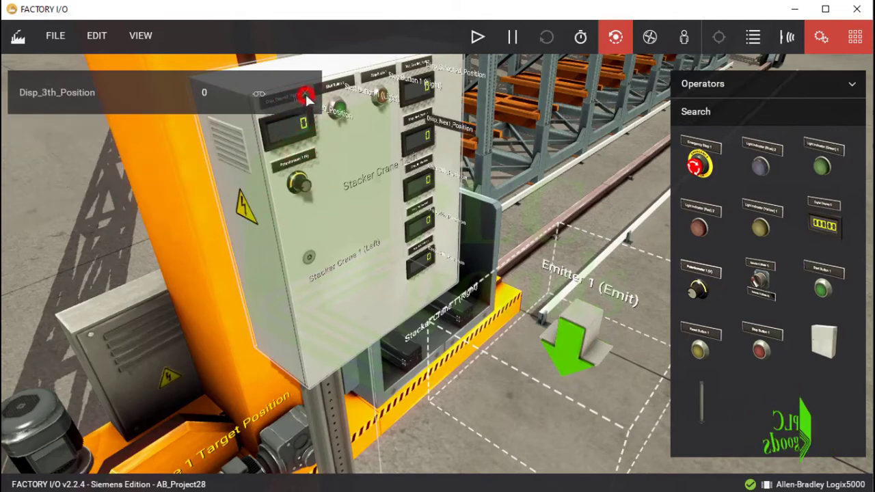
left_click(305, 93)
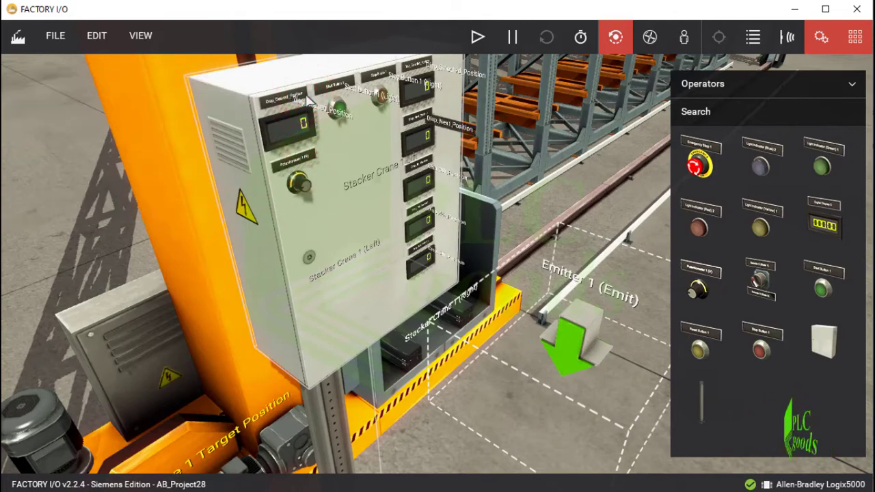
Open the driver settings and choose Allen-Bradley Logix5000 as the driver
left_click(55, 36)
left_click(83, 171)
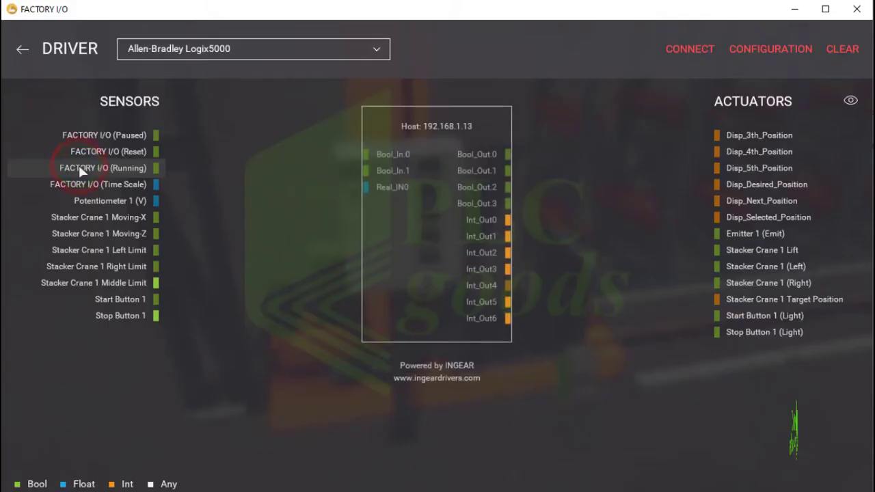
left_click(254, 51)
left_click(215, 111)
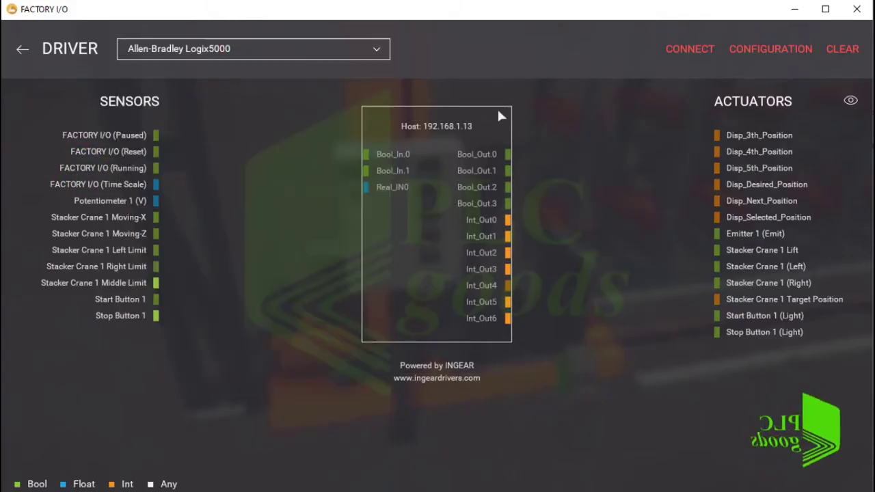
Examine the Logix5000 driver configuration for the PLC host, slot and I/O point prefixes and counts, and return to the driver mapping
left_click(805, 55)
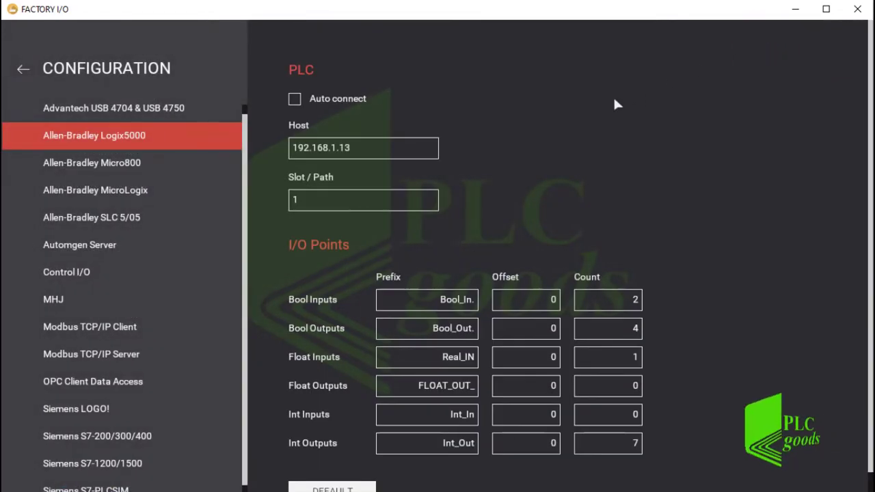
left_click_drag(362, 146, 293, 147)
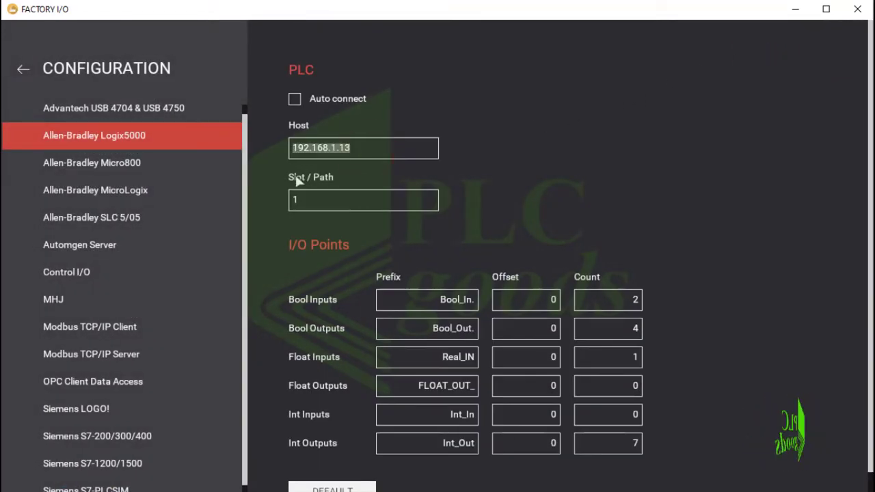
left_click(294, 199)
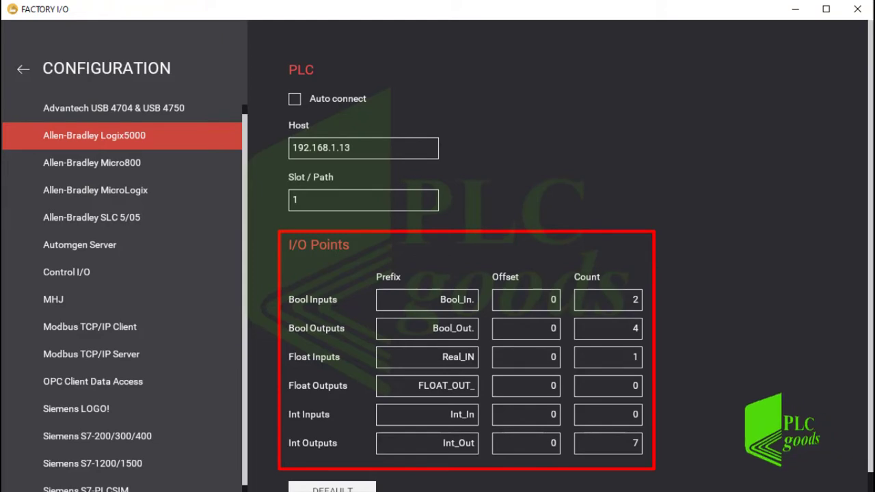
left_click(21, 69)
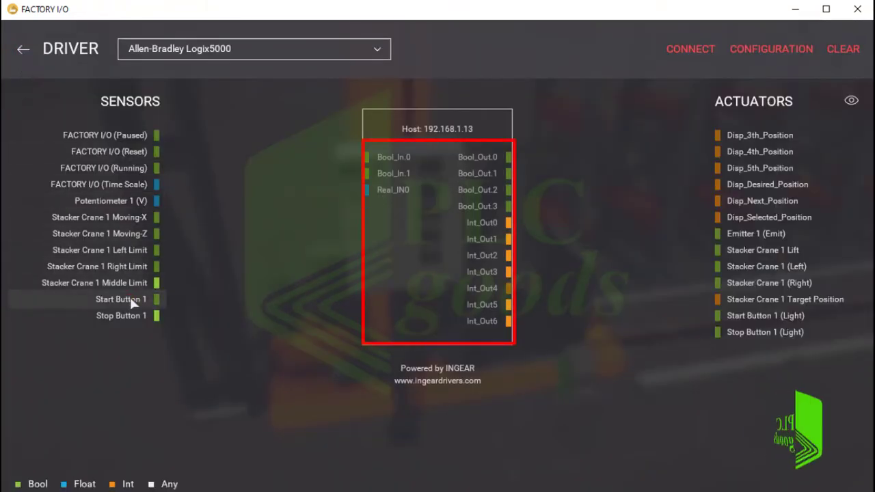
Map the sensors Start Button 1 to Bool_In.0, Stop Button 1 to Bool_In.1 and Potentiometer 1 (V) to Real_IN0
left_click_drag(130, 298, 344, 162)
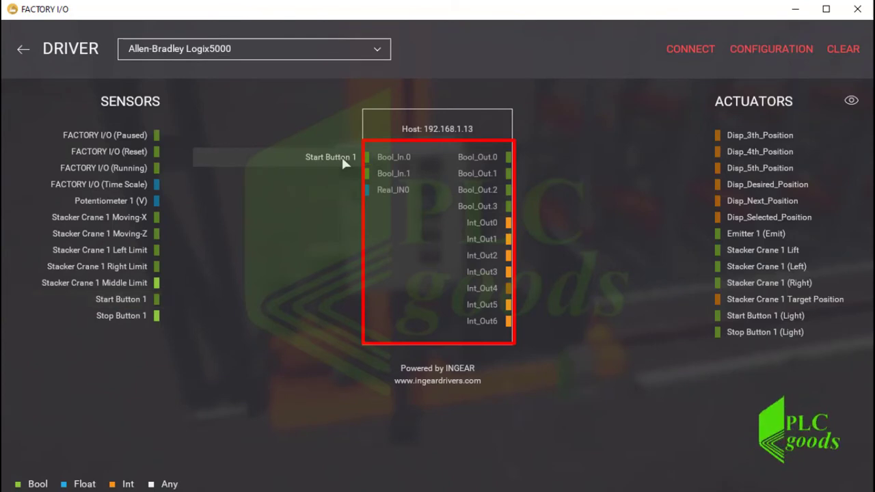
left_click_drag(123, 316, 333, 183)
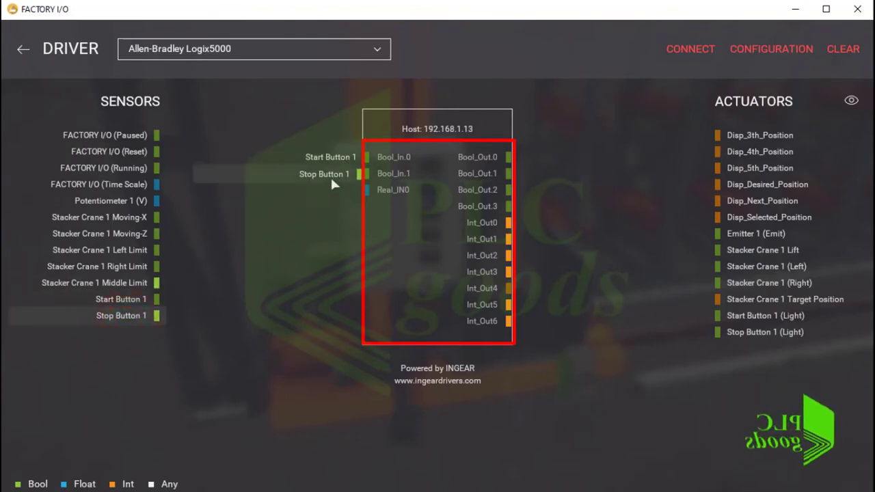
left_click_drag(143, 201, 351, 194)
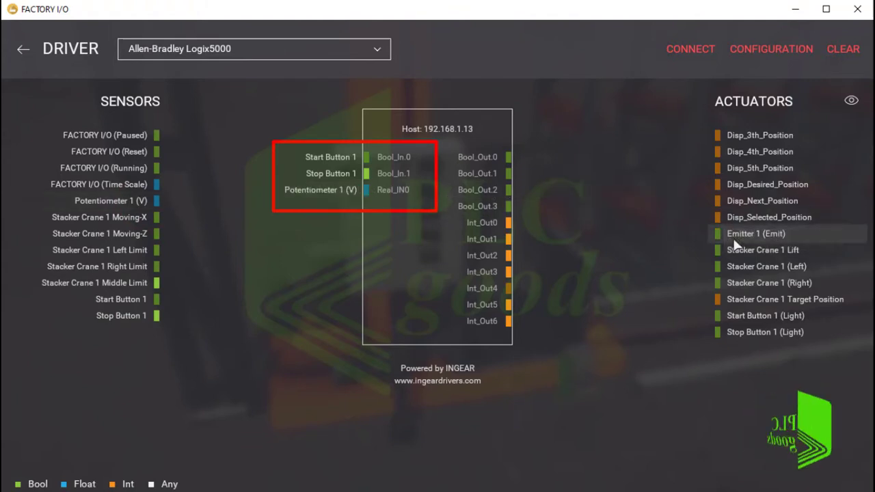
Map Stacker Crane 1 Lift, (Left) and (Right) to Bool_Out.0, Bool_Out.1 and Bool_Out.2, and Emitter 1 (Emit) to Bool_Out.3
mouse_move(736, 250)
left_mouse_down()
mouse_move(682, 236)
mouse_move(536, 164)
left_mouse_up()
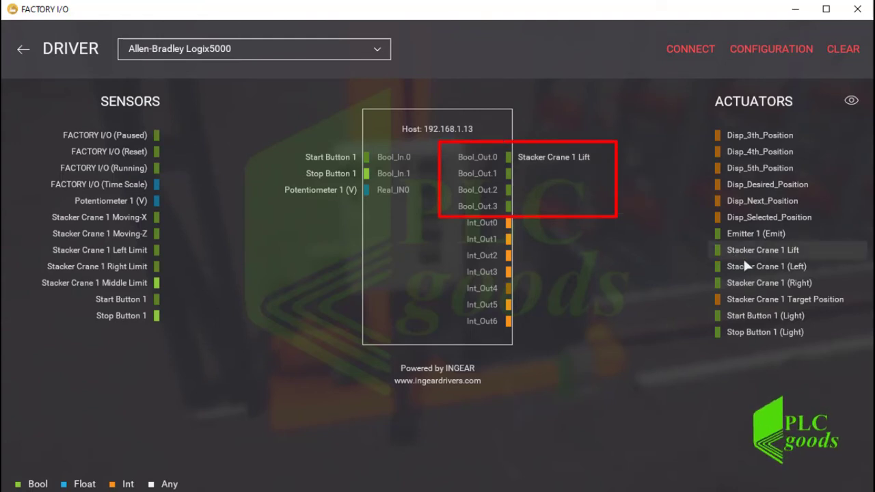
left_click_drag(745, 265, 560, 179)
left_click_drag(766, 283, 567, 194)
left_click_drag(726, 232, 543, 211)
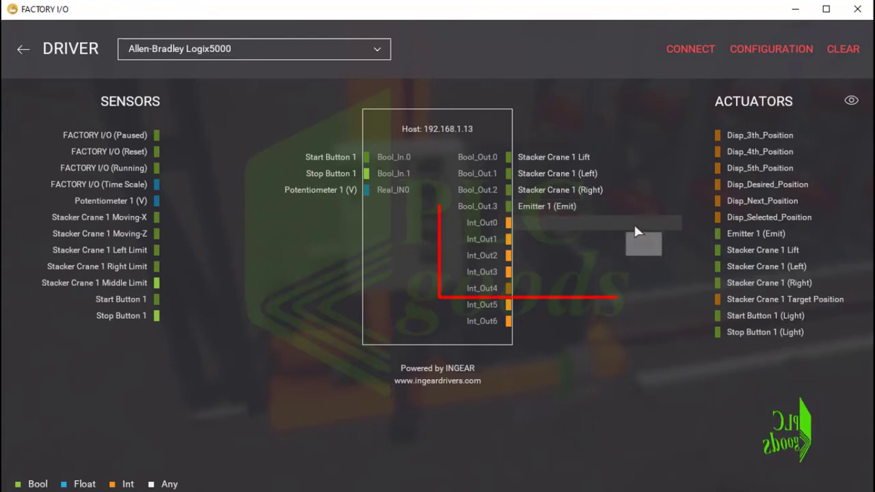
Map Disp_Selected_Position, Disp_Next_Position, Disp_3th_Position, Disp_4th_Position and Disp_5th_Position to Int_Out0 through Int_Out4, Stacker Crane 1 Target Position to Int_Out5 and Disp_Desired_Position to Int_Out6
left_click_drag(735, 218, 544, 225)
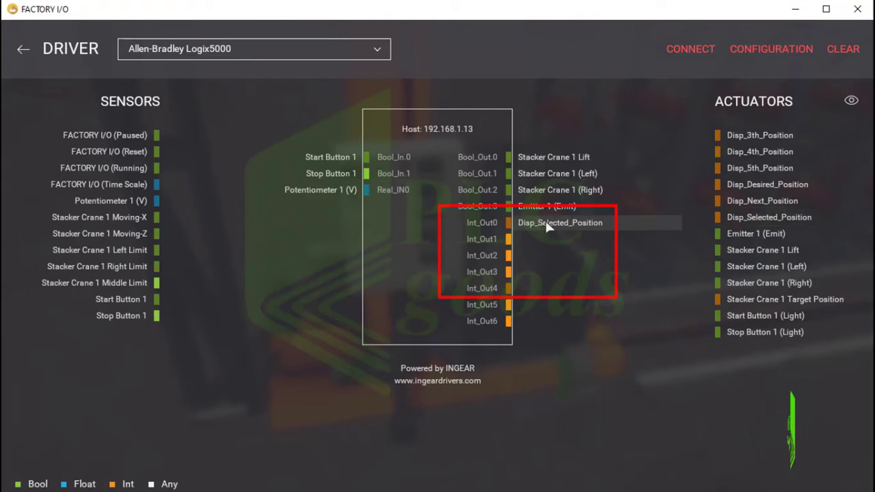
left_click_drag(745, 201, 551, 239)
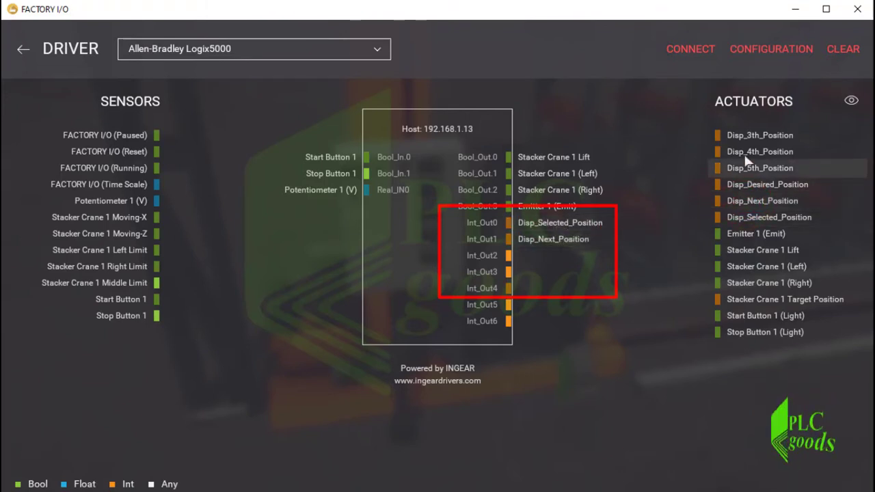
left_click_drag(752, 135, 565, 261)
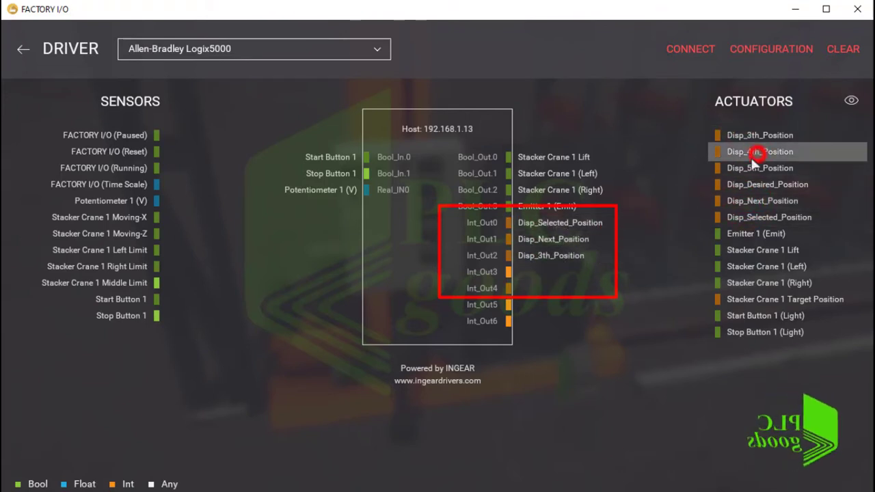
left_click_drag(747, 151, 564, 277)
left_click_drag(742, 168, 568, 301)
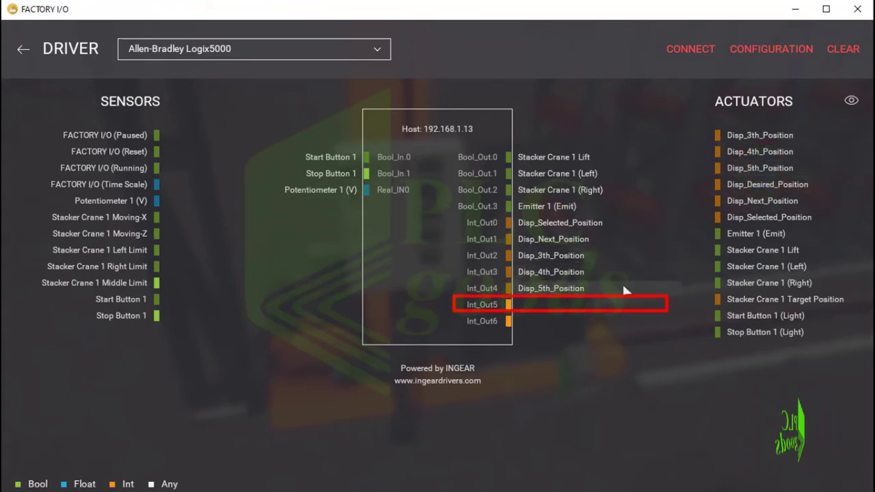
left_click_drag(753, 299, 531, 305)
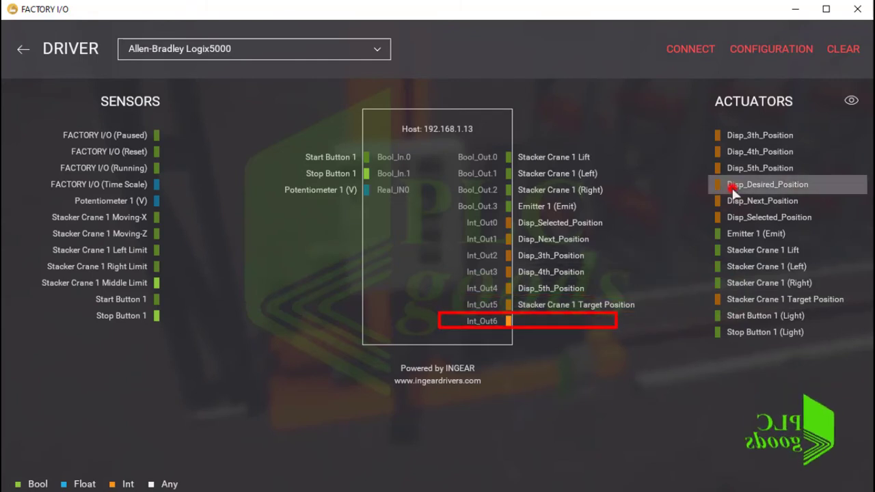
left_click_drag(737, 188, 539, 331)
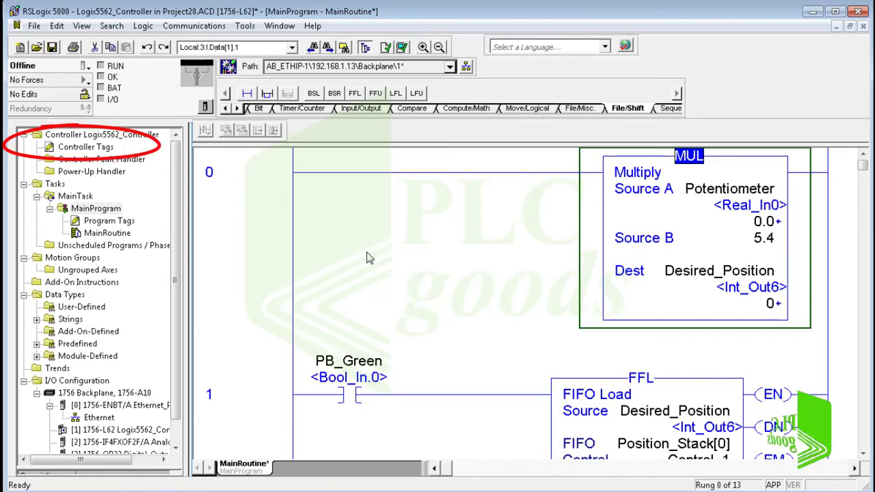
Switch to RSLogix 5000 and select rung 0 with the MUL instruction in MainRoutine
left_click(299, 195)
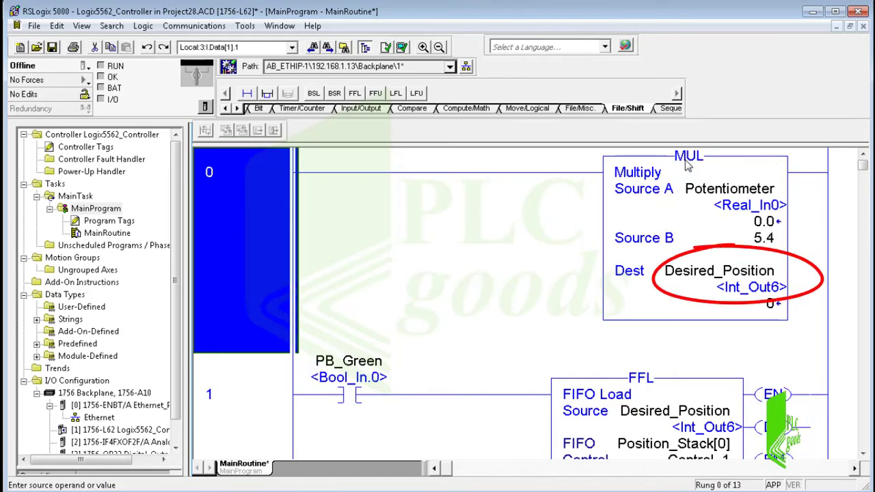
Examine the MUL destination on rung 0 and the FFL instruction loading Desired_Position into Position_Stack[0] on rung 1
scroll(687, 166, "down", 2)
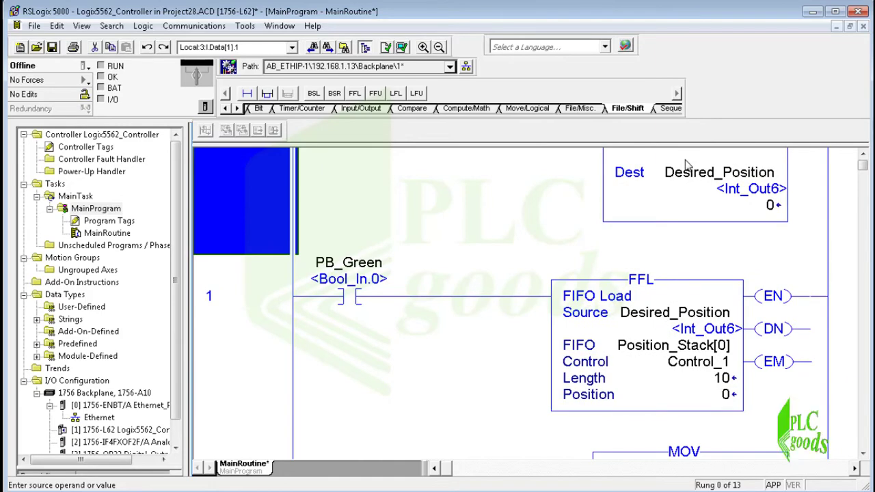
scroll(687, 166, "down", 1)
scroll(688, 165, "down", 1)
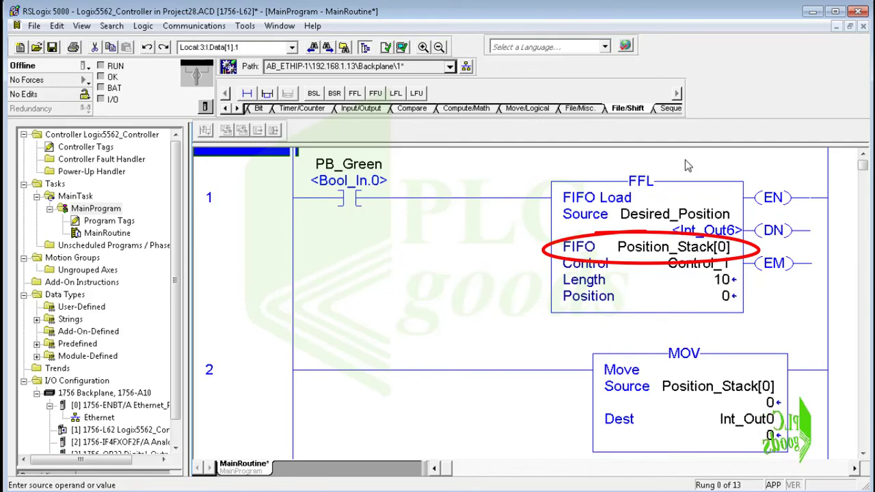
Review the MOV instructions on rungs 2 to 6, checking the Position_Stack sources and their Int_Out destinations
scroll(688, 165, "down", 5)
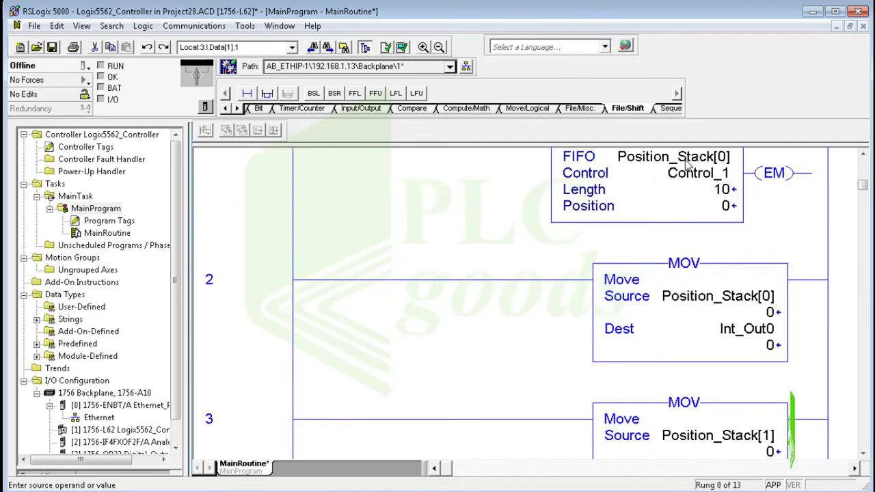
left_click(691, 198)
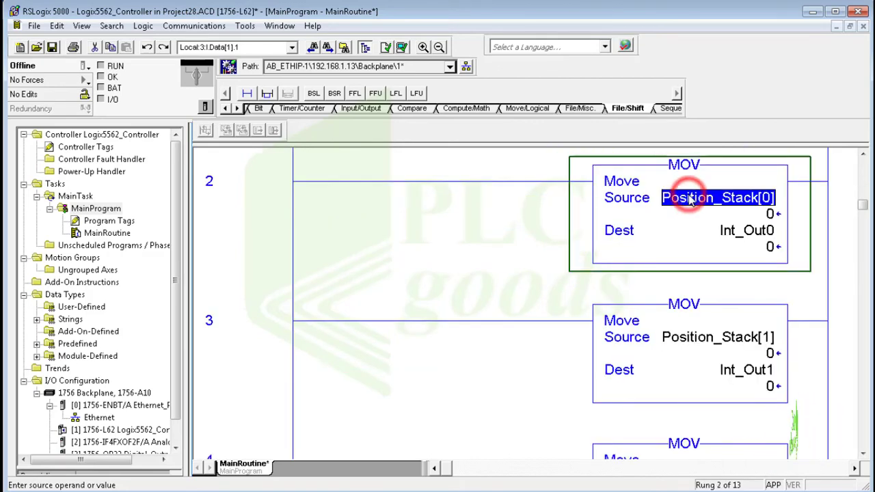
left_click(745, 231)
scroll(745, 234, "down", 1)
left_click(718, 298)
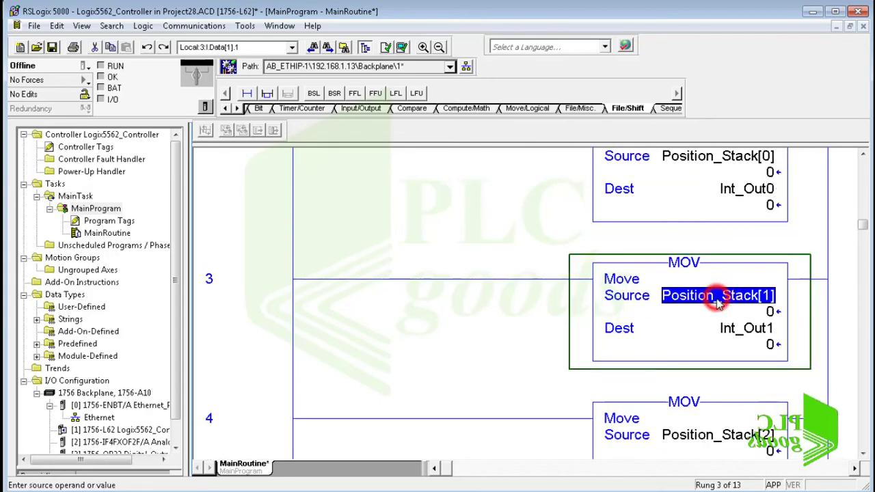
left_click(732, 330)
scroll(732, 333, "down", 1)
scroll(732, 332, "down", 3)
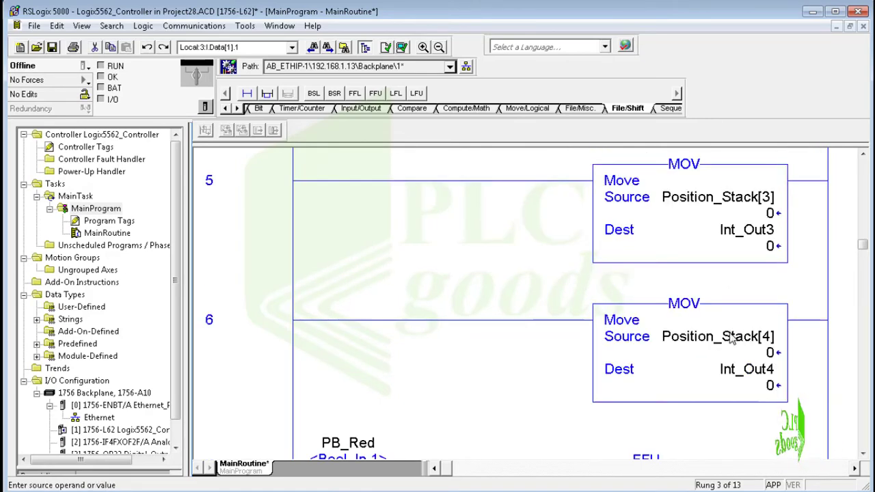
left_click(731, 334)
left_click(739, 370)
Inspect rung 7: the PB_Red contact and the FFU instruction's FIFO, Dest and Length operands
scroll(740, 371, "down", 3)
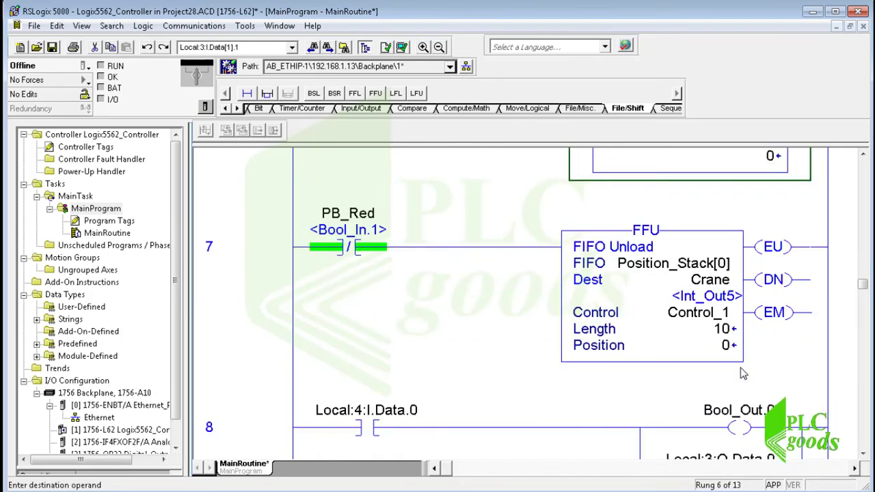
scroll(744, 373, "down", 1)
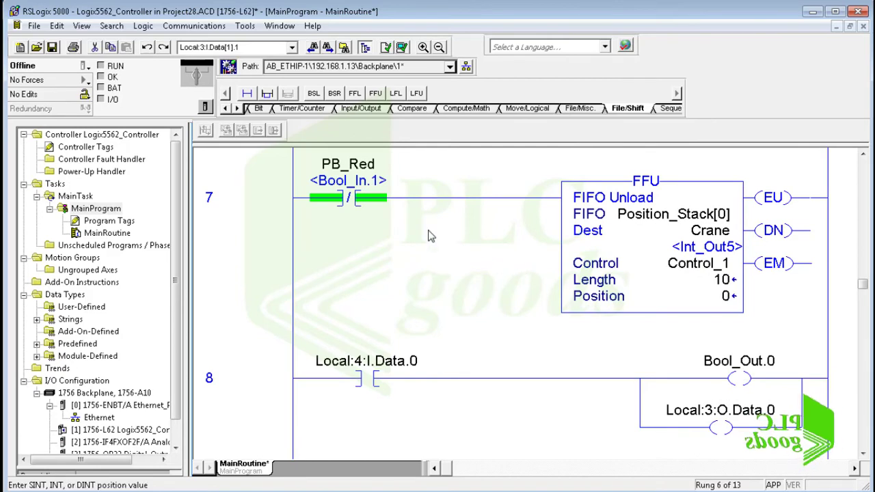
left_click(349, 196)
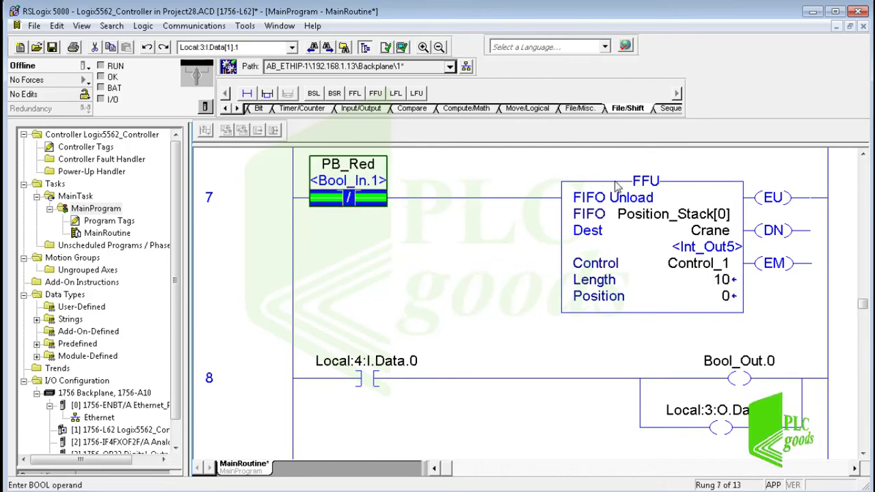
left_click(649, 189)
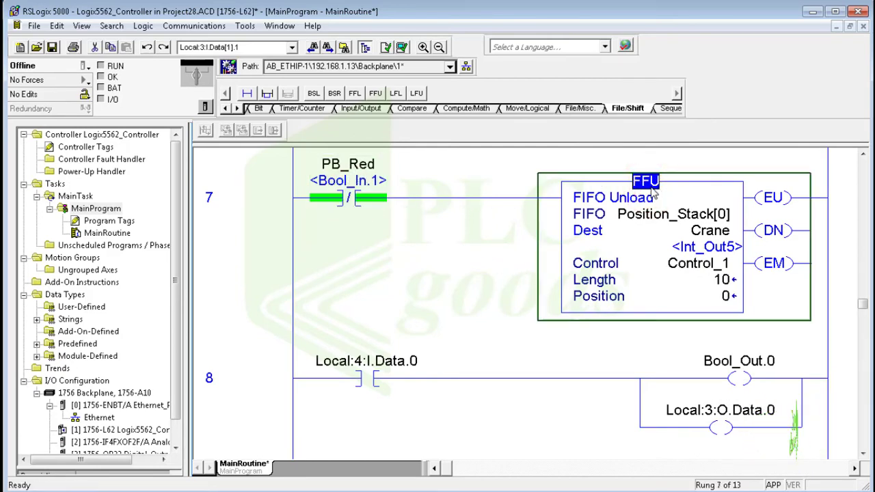
left_click(676, 214)
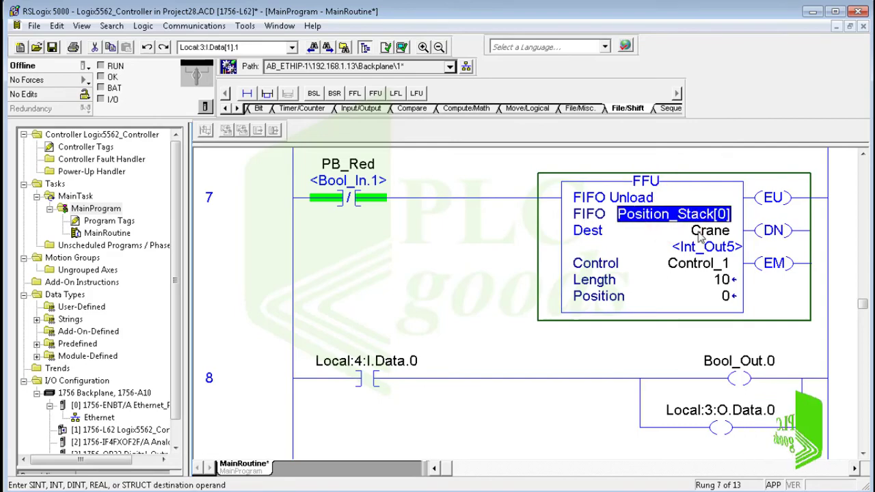
left_click(701, 233)
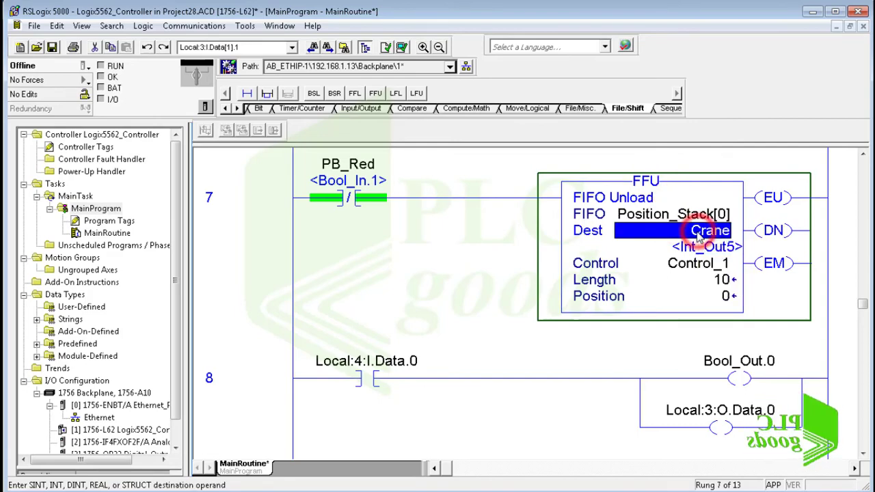
left_click(724, 280)
Review rungs 8 to 11, where the Local:4:I.Data contacts drive the Bool_Out and Local:3:O.Data coils
scroll(723, 286, "down", 3)
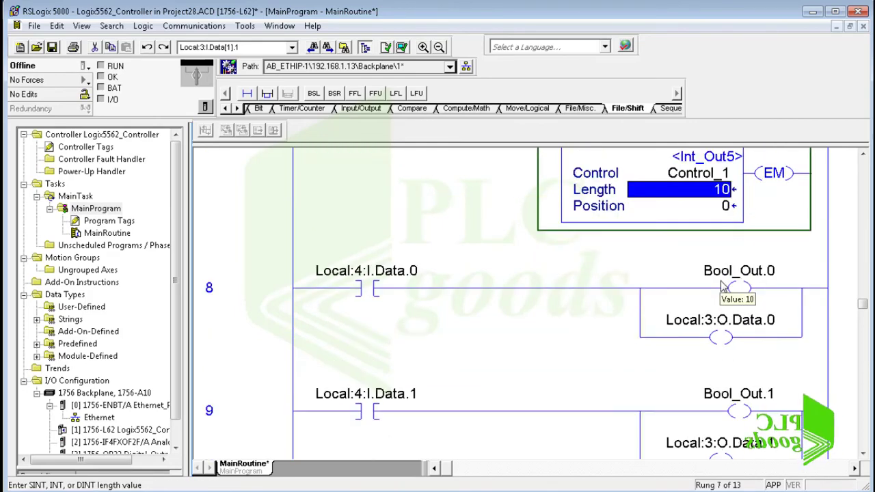
scroll(723, 285, "down", 2)
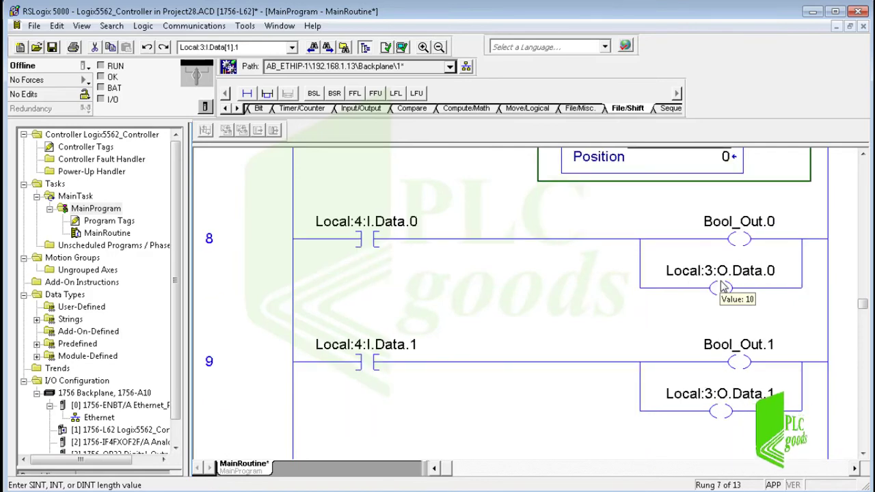
scroll(724, 286, "down", 2)
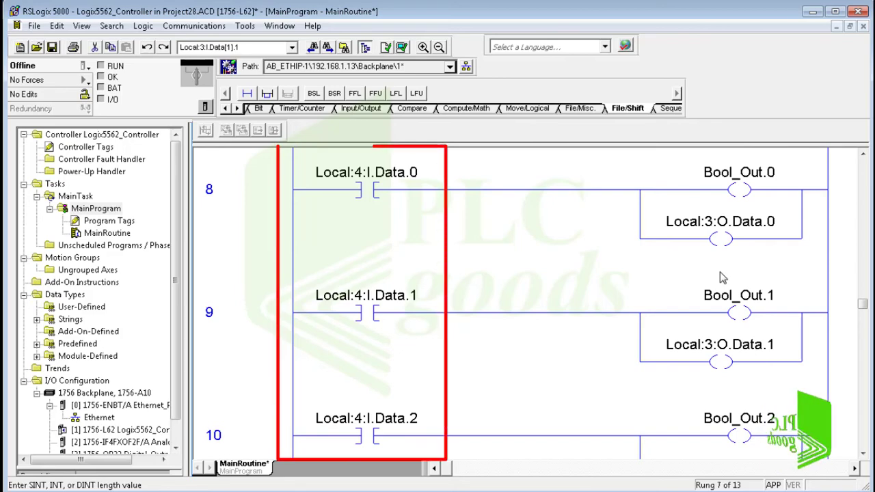
scroll(715, 301, "down", 4)
scroll(715, 300, "down", 2)
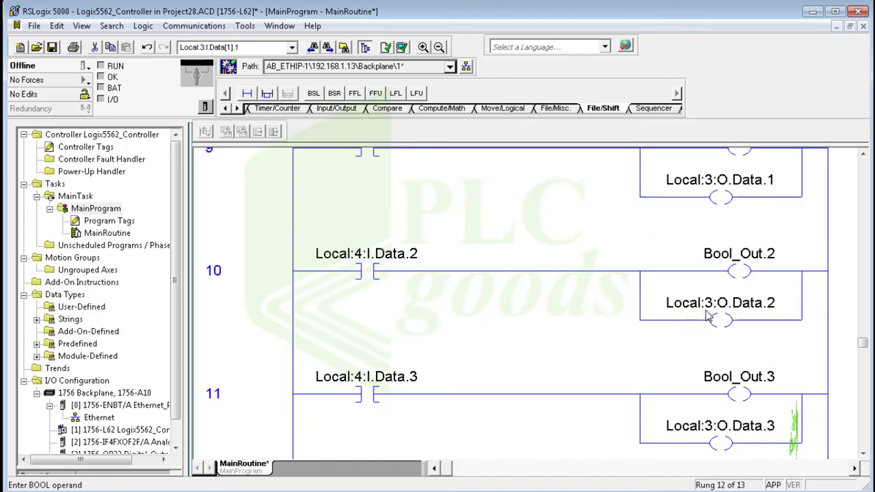
Inspect rung 12: the Local:4:I.Data.4 contact and the MOV instruction's Source and Dest operands
scroll(711, 308, "down", 8)
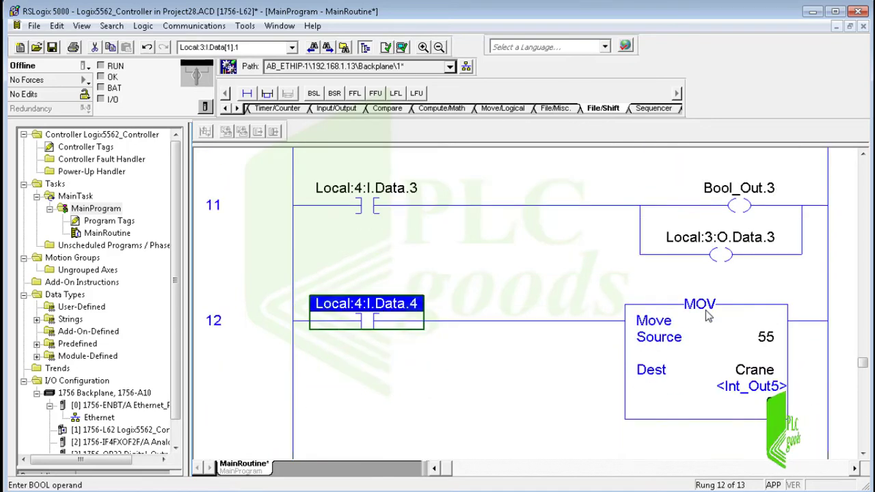
left_click(368, 327)
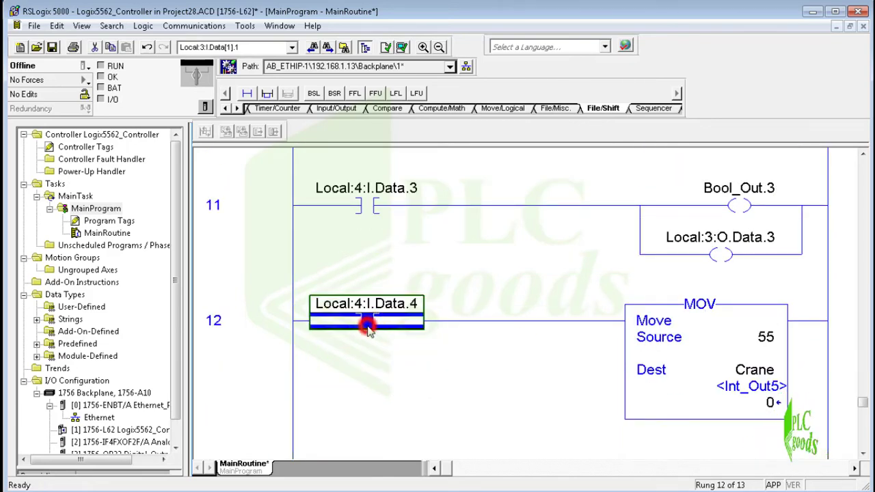
double_click(767, 339)
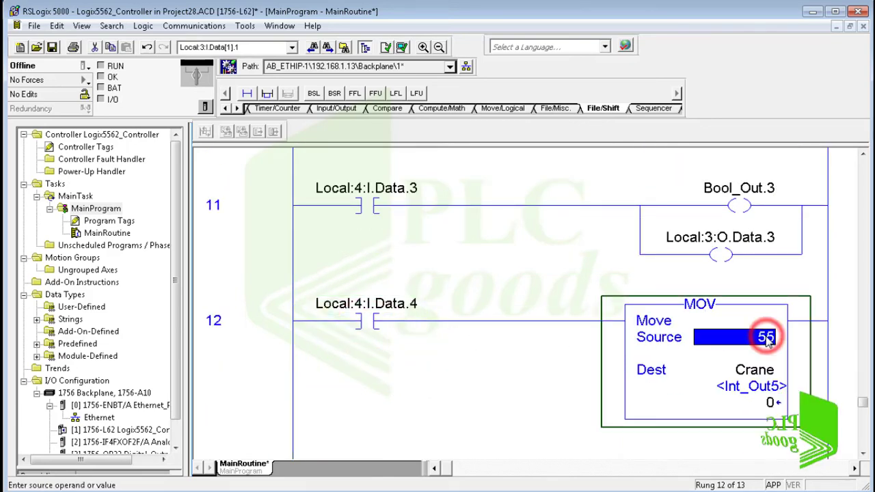
double_click(755, 372)
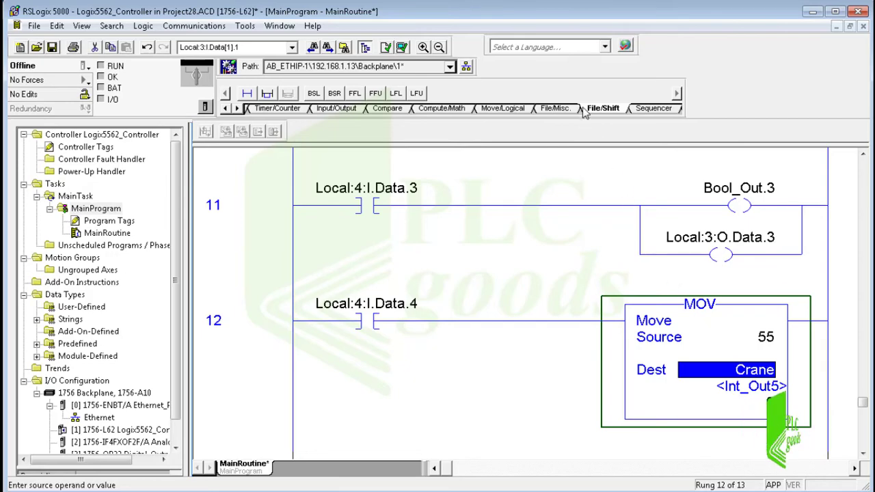
Switch to Factory I/O, connect the Allen-Bradley Logix5000 driver and run the stacker crane scene
mouse_move(596, 14)
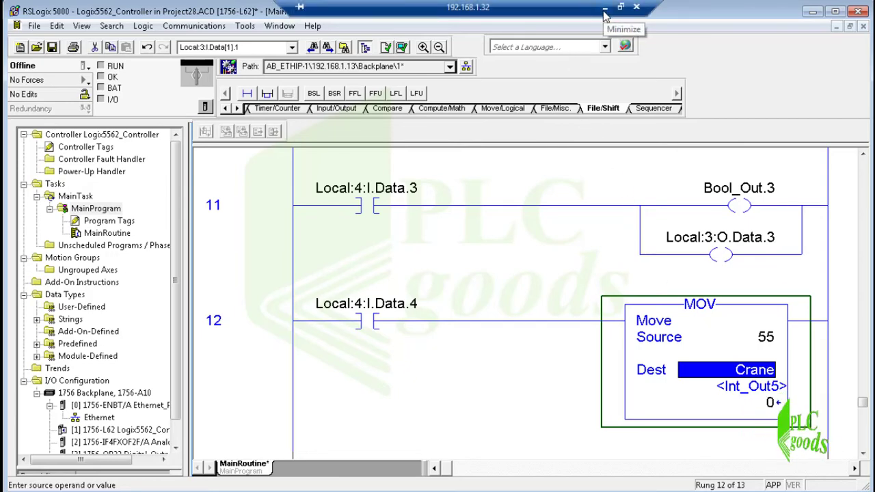
left_click(605, 12)
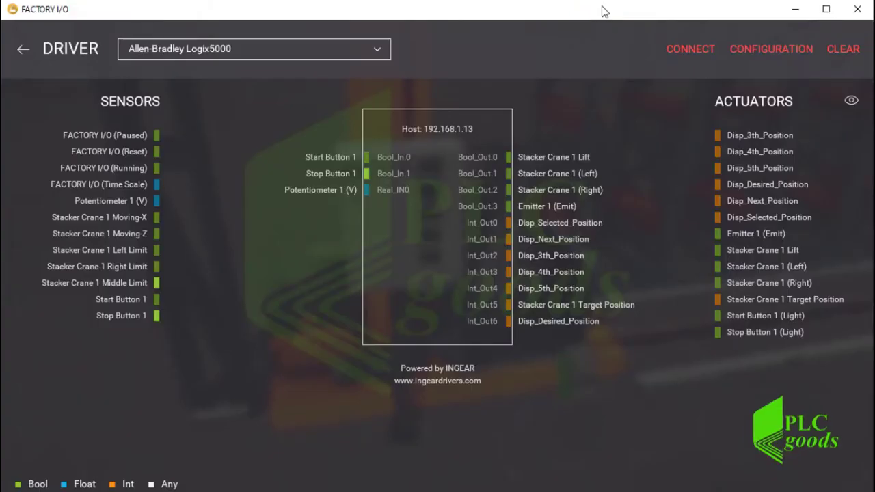
left_click(684, 50)
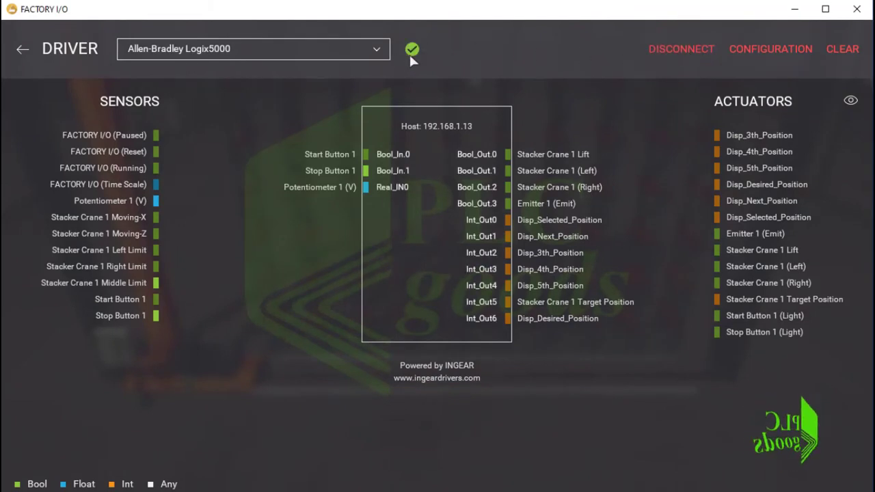
left_click(24, 46)
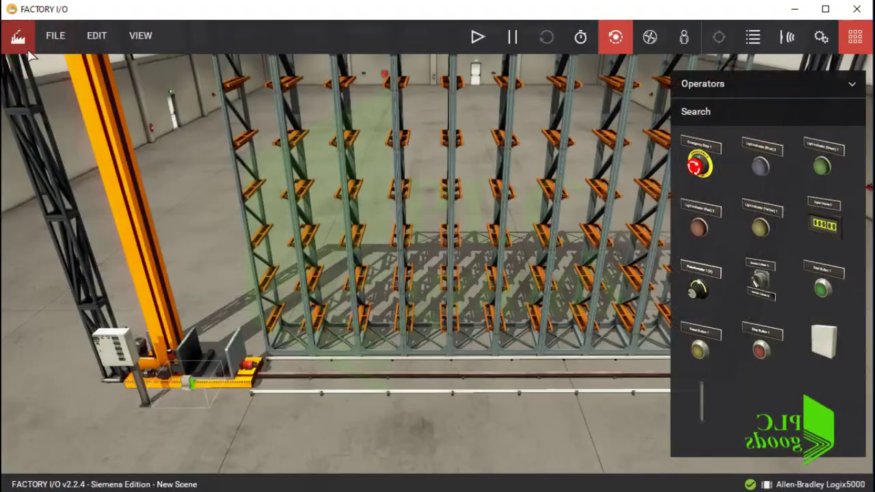
left_click(476, 38)
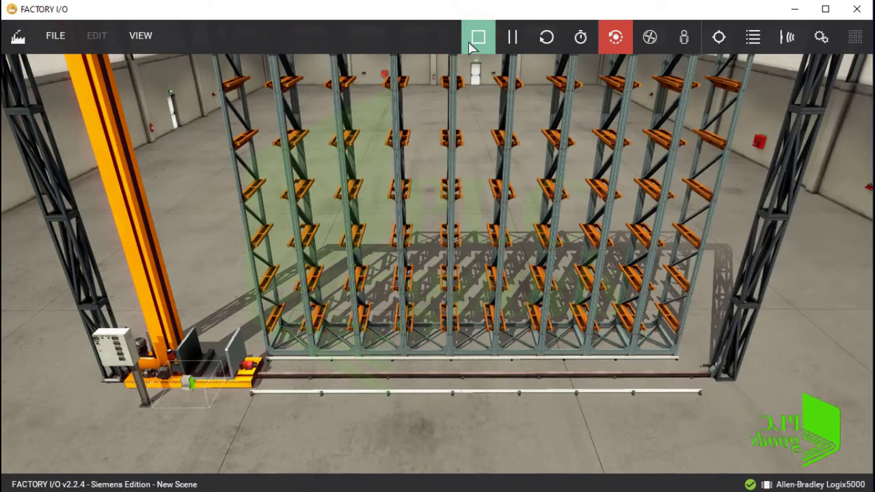